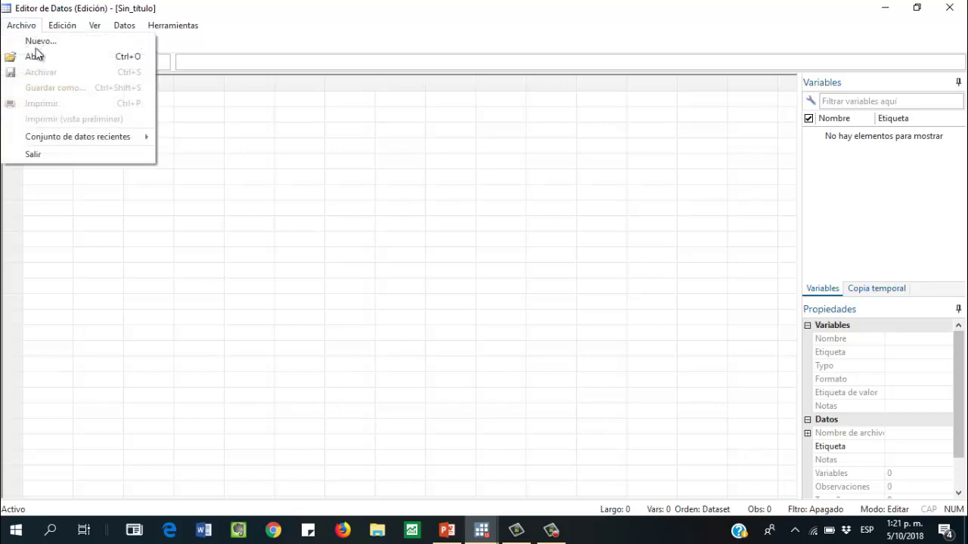
# Open the dataset 2015_500.dta from the Modelo folder and switch to the main Stata window
pyautogui.click(46, 55)
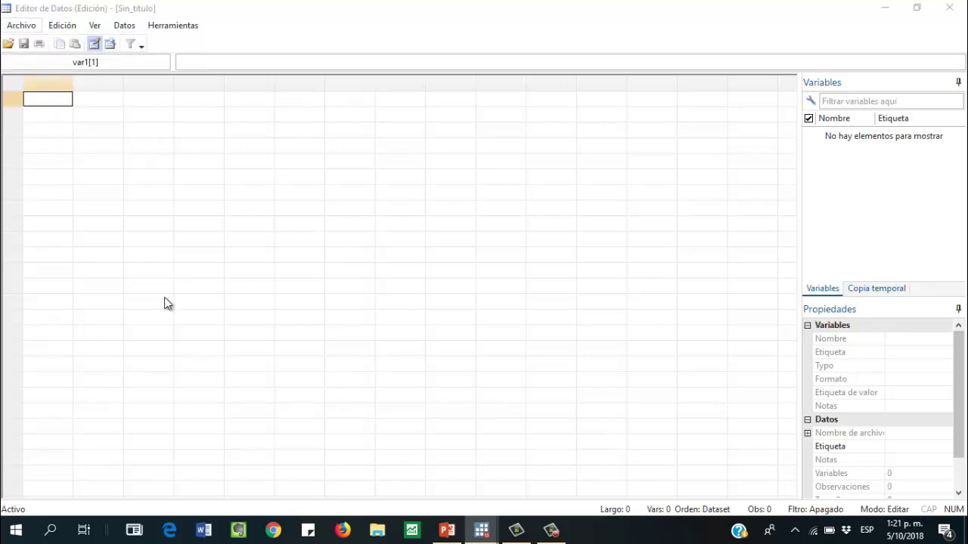
pyautogui.click(423, 205)
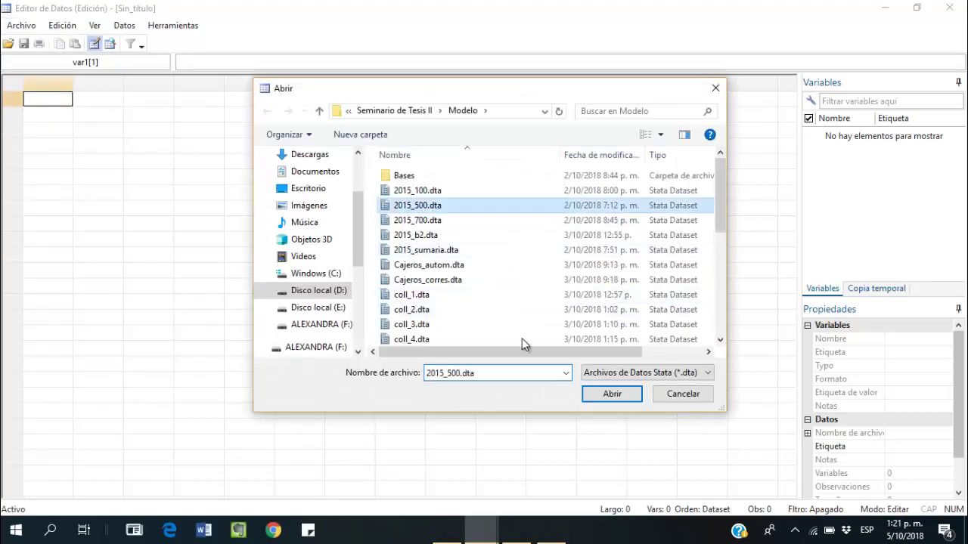
pyautogui.click(608, 395)
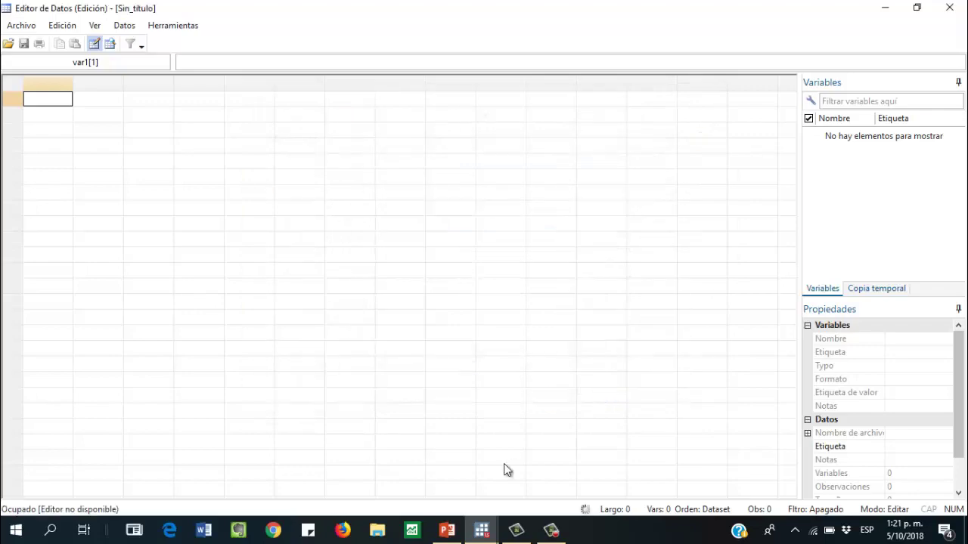
pyautogui.moveTo(495, 539)
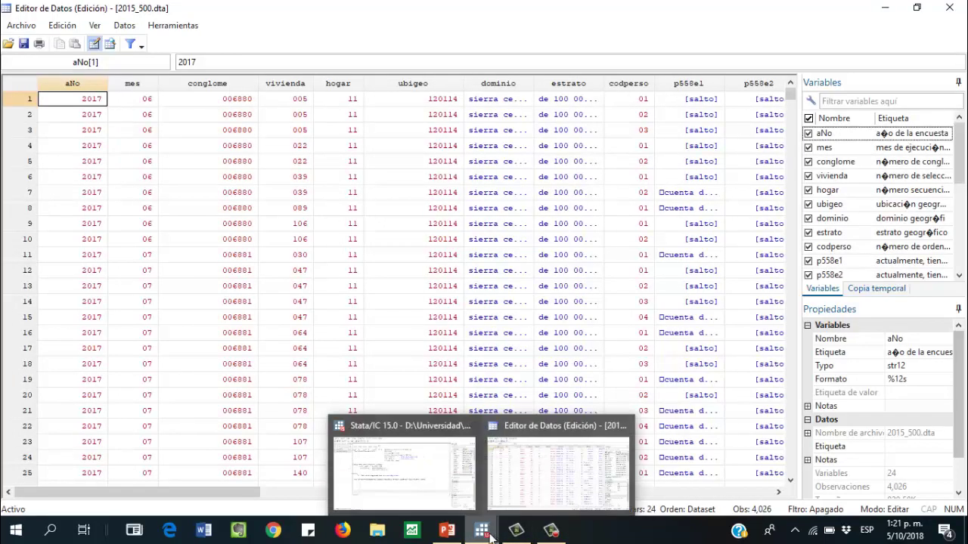
pyautogui.click(487, 532)
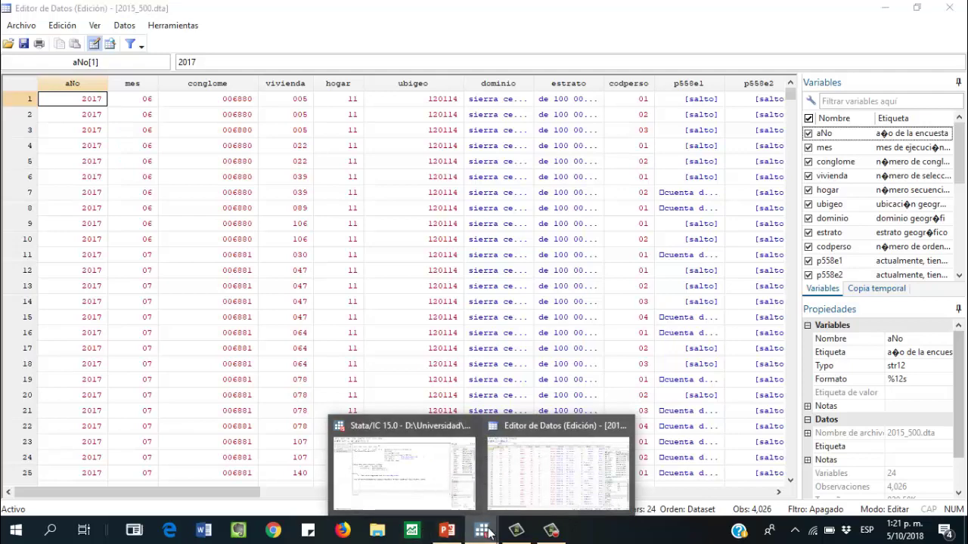
pyautogui.click(422, 490)
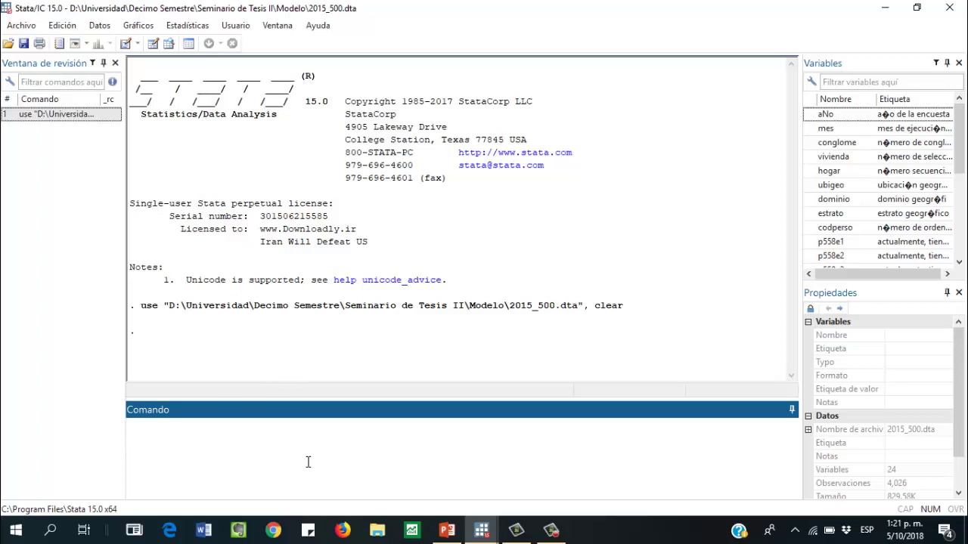
# Run describe on the whole dataset and review the storage type, format and label of its variables
pyautogui.write('describe')
pyautogui.press('Return')
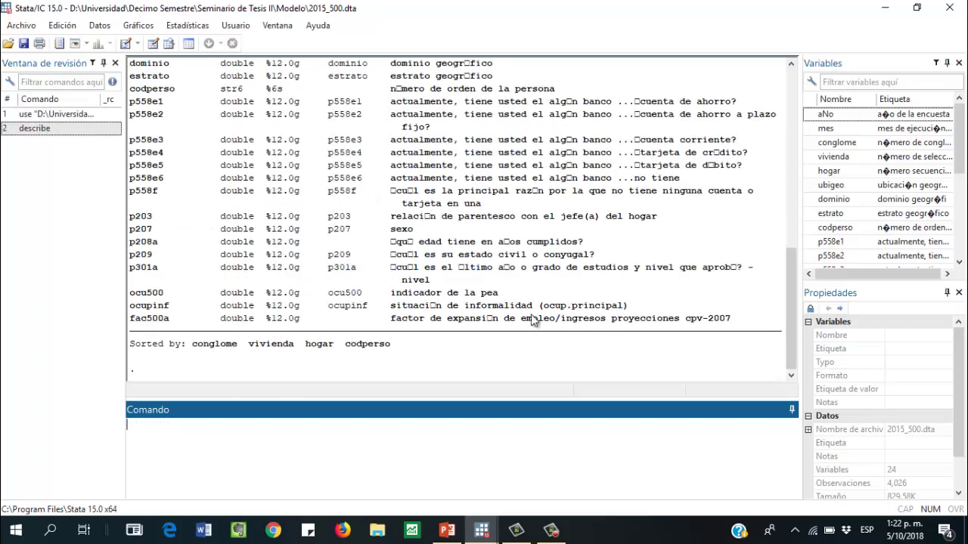
pyautogui.scroll(8, 529, 254)
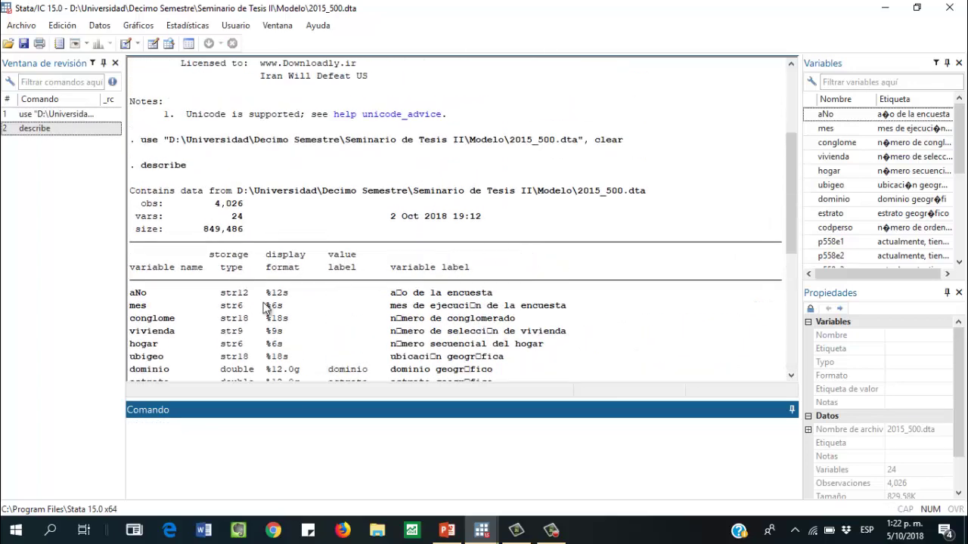
pyautogui.scroll(-1, 189, 306)
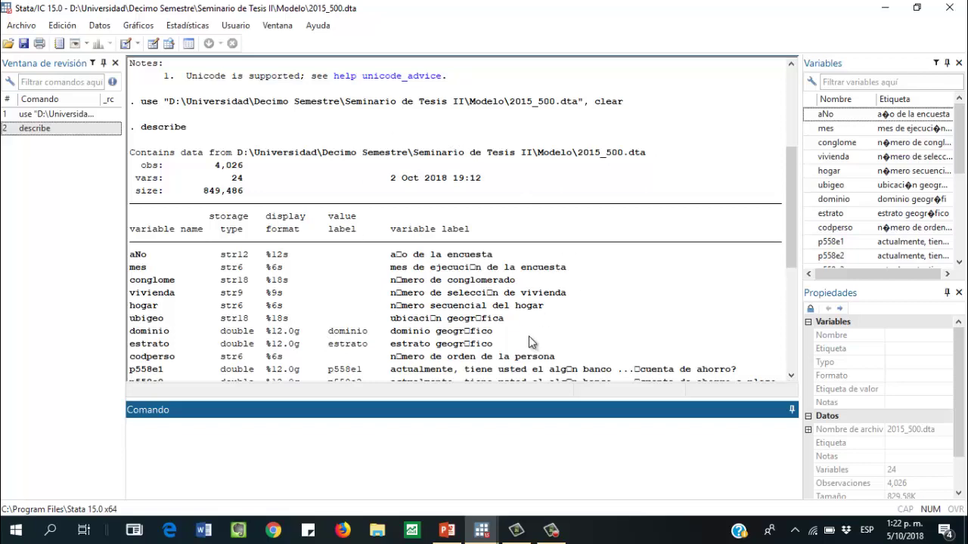
pyautogui.scroll(-2, 463, 295)
pyautogui.scroll(-2, 466, 298)
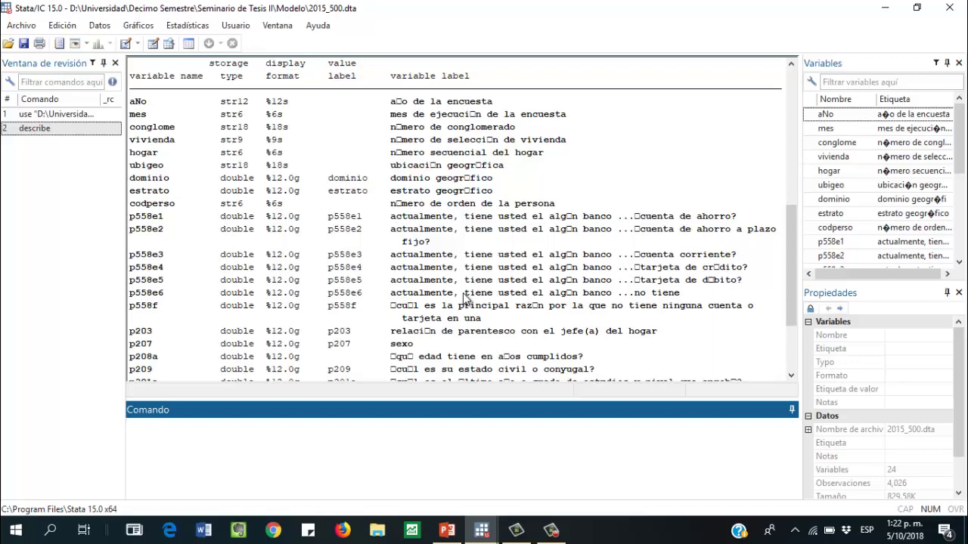
pyautogui.scroll(-3, 463, 297)
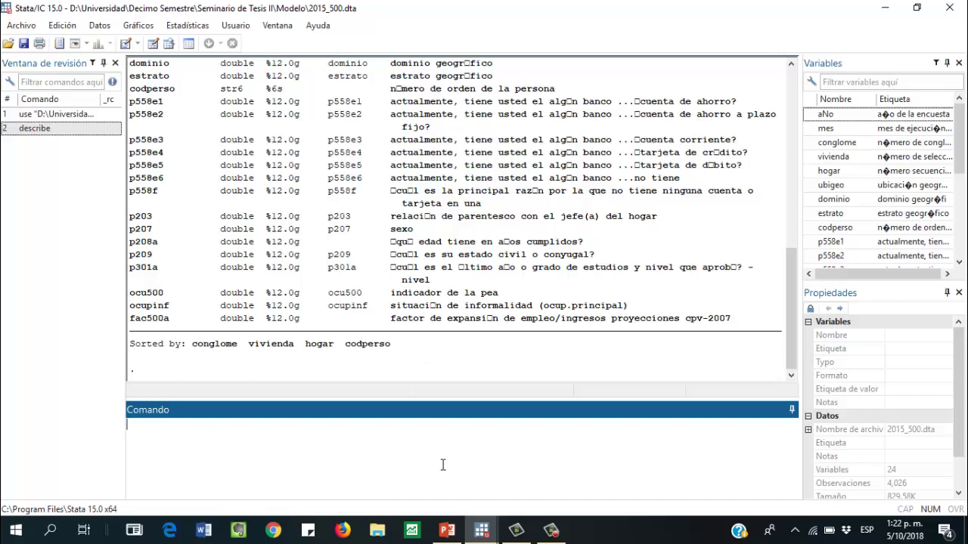
# Run summarize on all variables and review the resulting table of summary statistics
pyautogui.write('summarize')
pyautogui.press('Return')
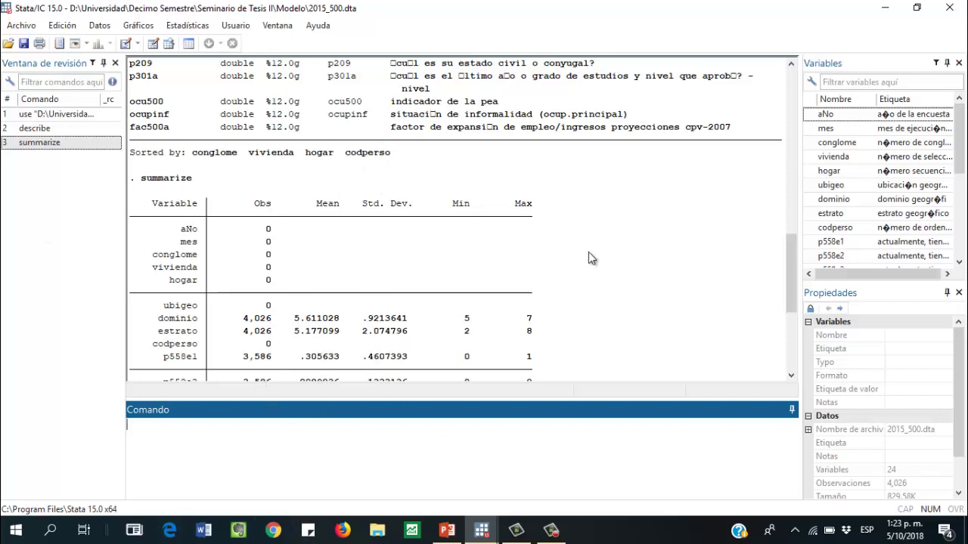
pyautogui.scroll(-1, 484, 221)
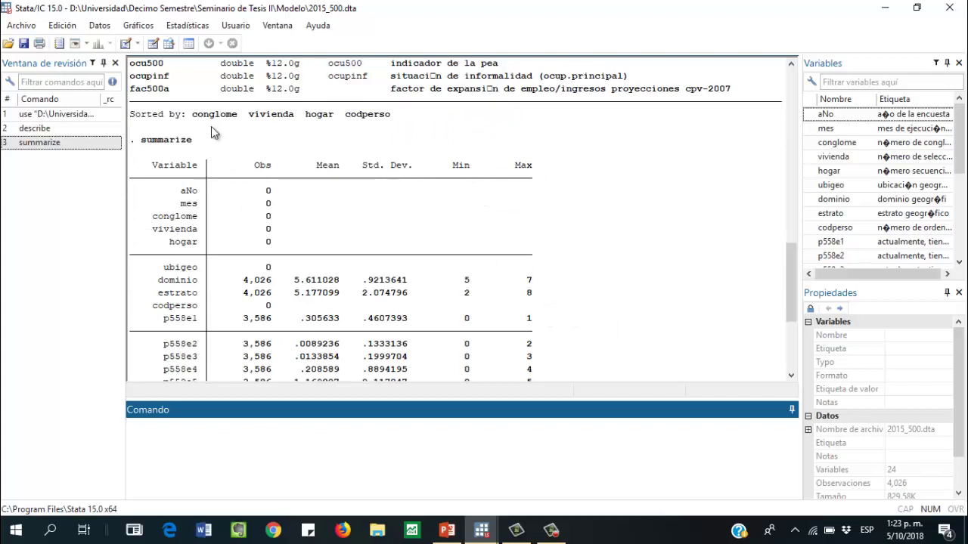
pyautogui.scroll(-2, 194, 297)
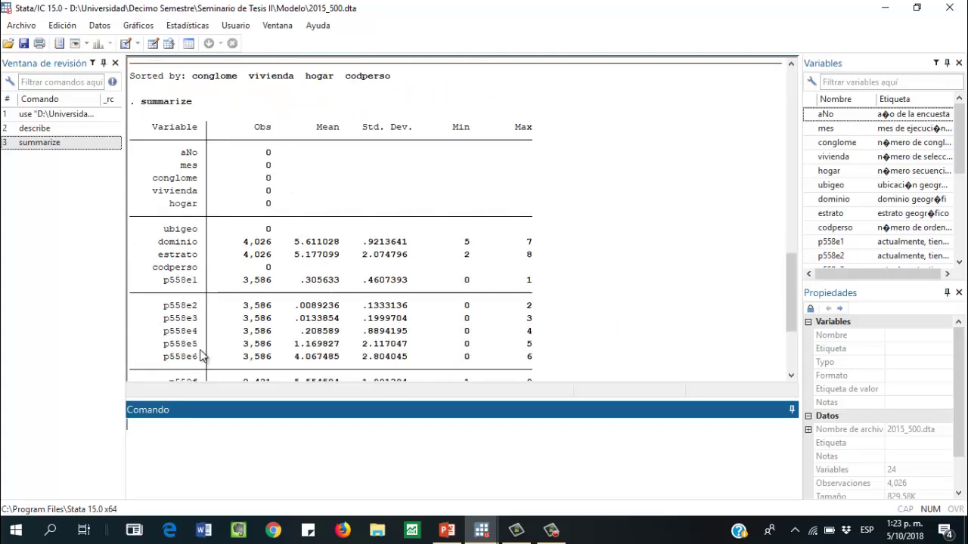
pyautogui.scroll(-2, 200, 350)
pyautogui.scroll(-1, 203, 329)
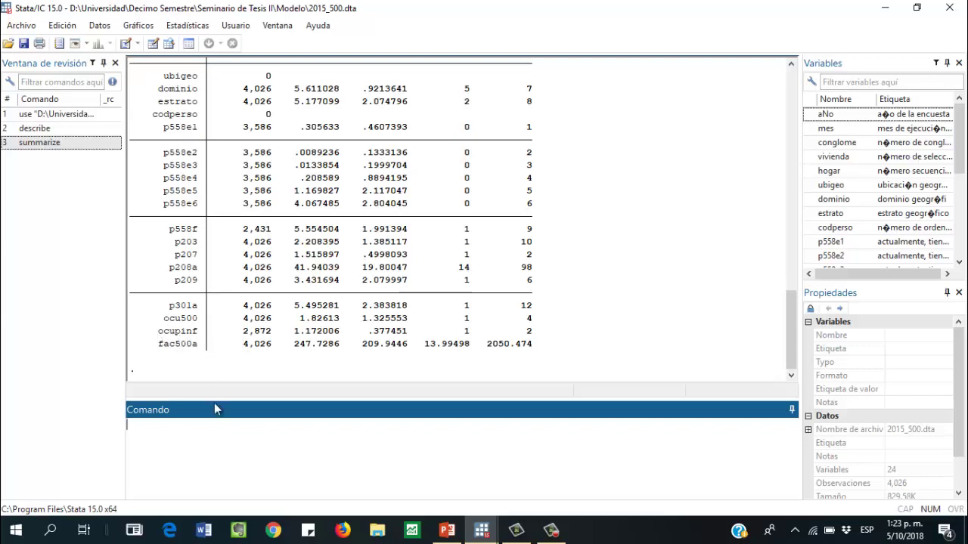
# Run describe for the variable ocupinf only
pyautogui.scroll(-4, 211, 374)
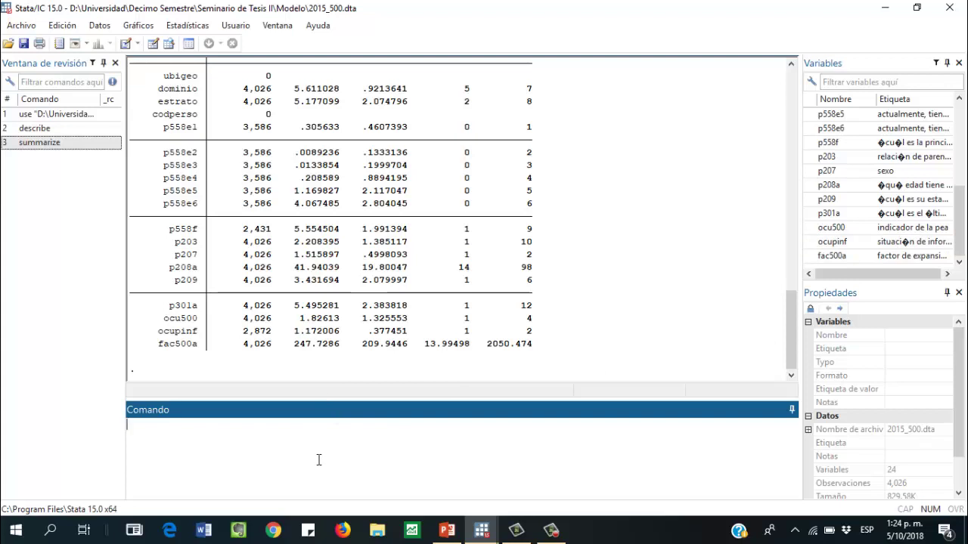
pyautogui.write('decribe')
pyautogui.doubleClick(808, 242)
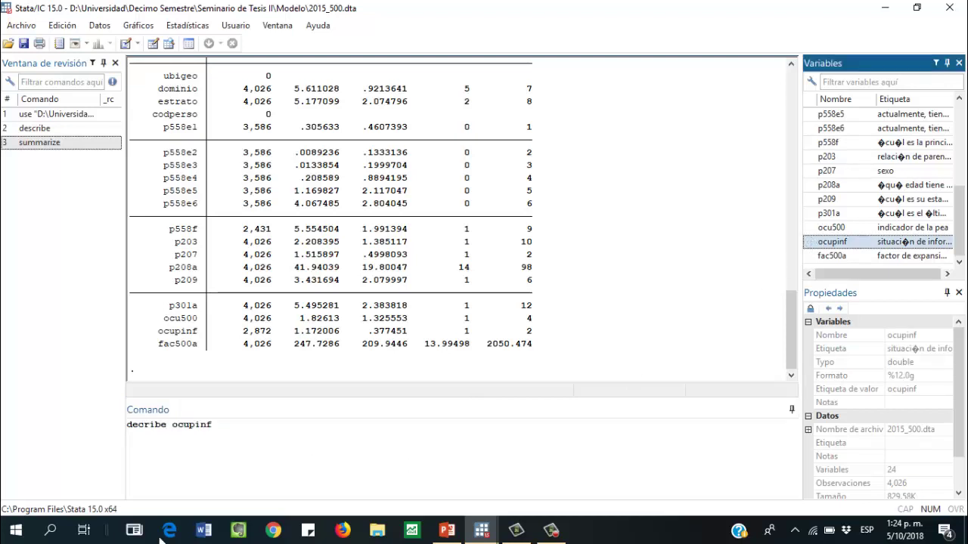
pyautogui.click(137, 426)
pyautogui.write('s')
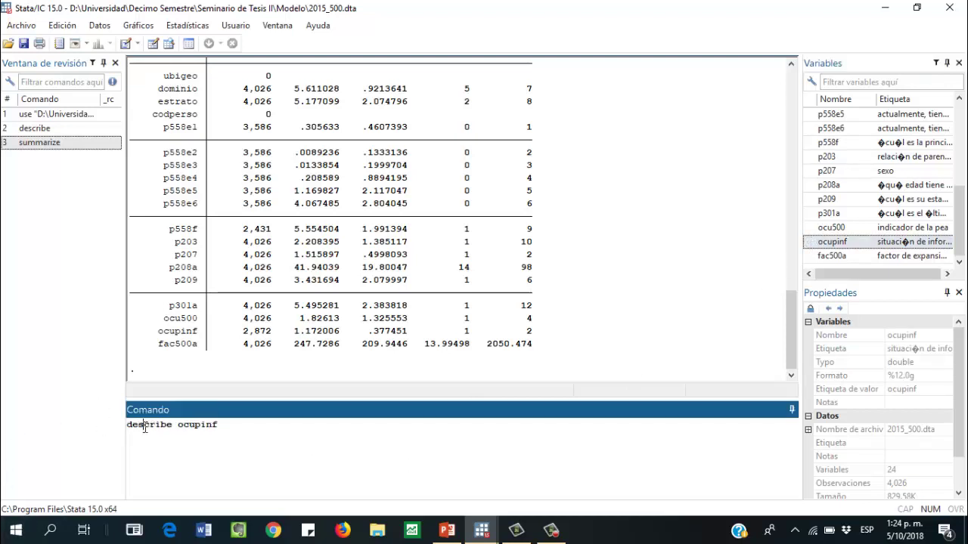
pyautogui.press('Return')
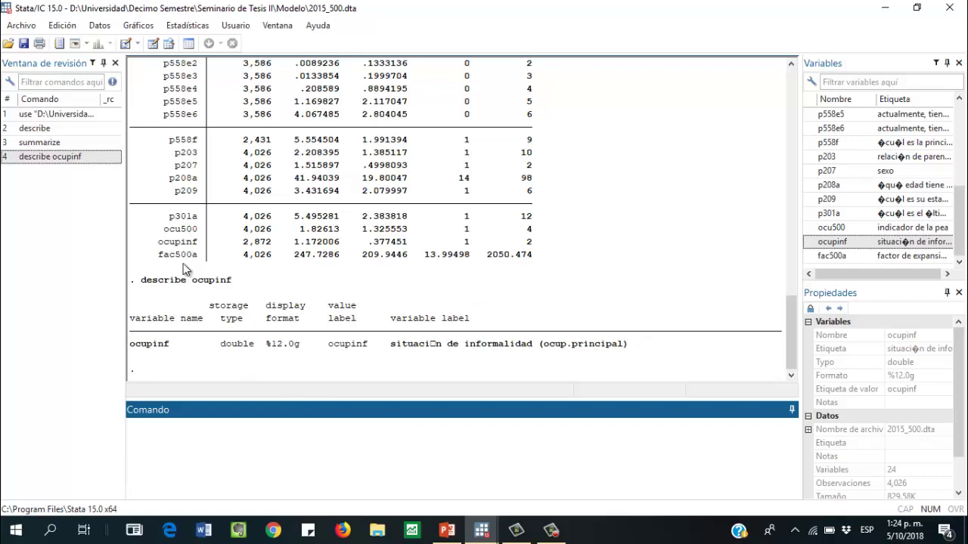
# Look back over the summary statistics and run describe for the variable p207
pyautogui.scroll(4, 193, 257)
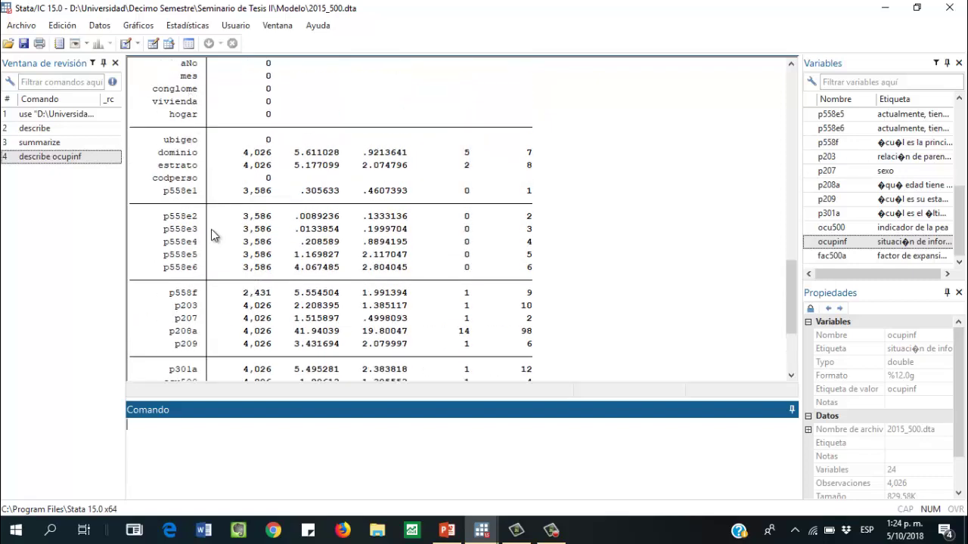
pyautogui.scroll(2, 216, 242)
pyautogui.scroll(-2, 220, 272)
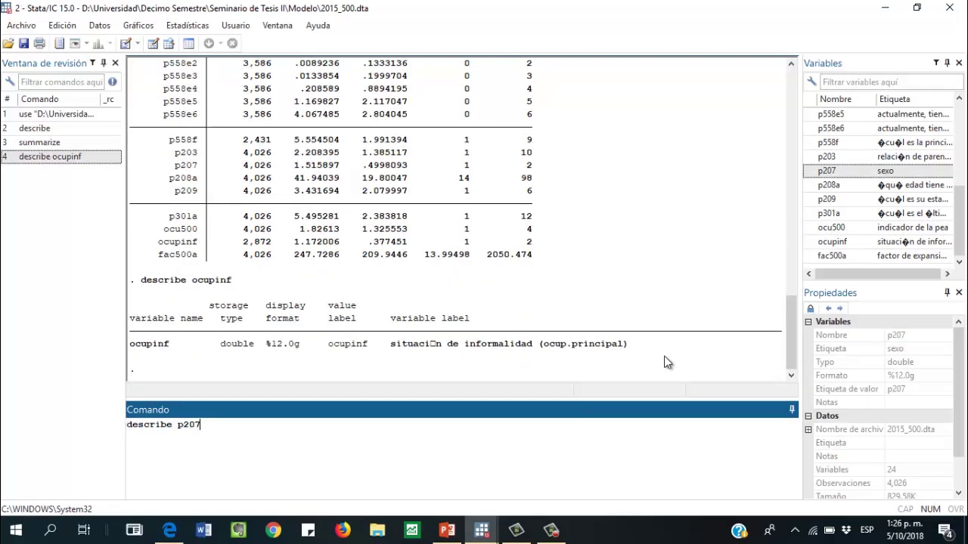
pyautogui.press('Return')
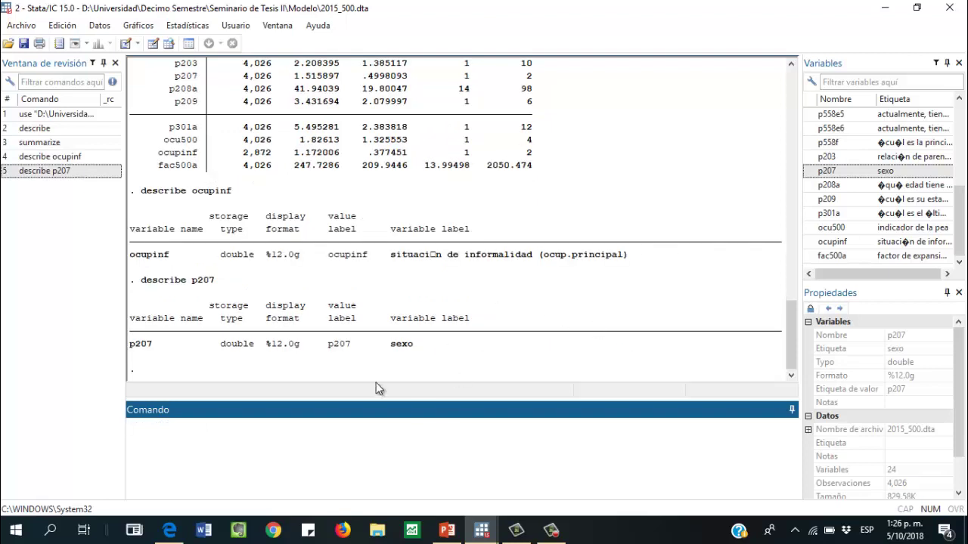
pyautogui.click(551, 530)
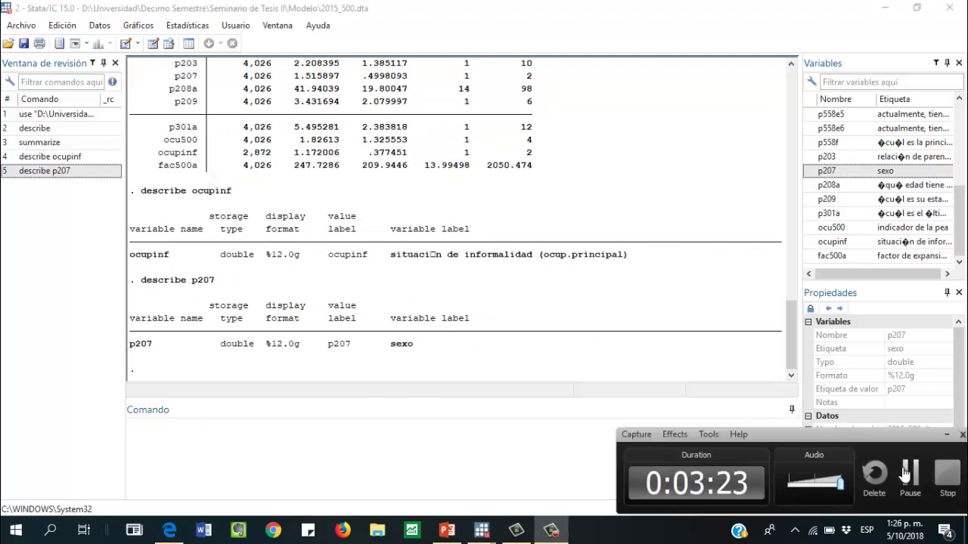
pyautogui.click(902, 468)
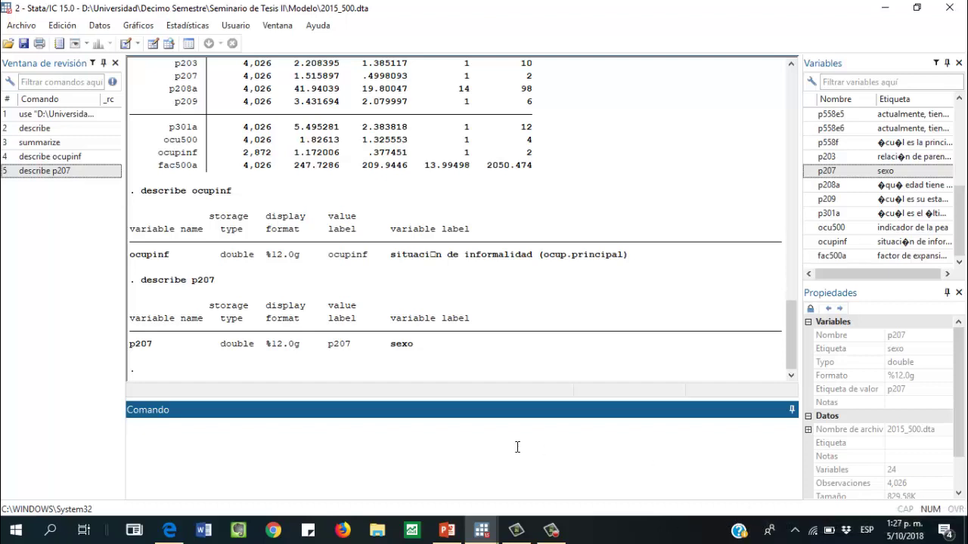
# Run tabulate on ocupinf to produce its table of frequencies, percentages and cumulative percentages
pyautogui.write('tabulate')
pyautogui.click(810, 244)
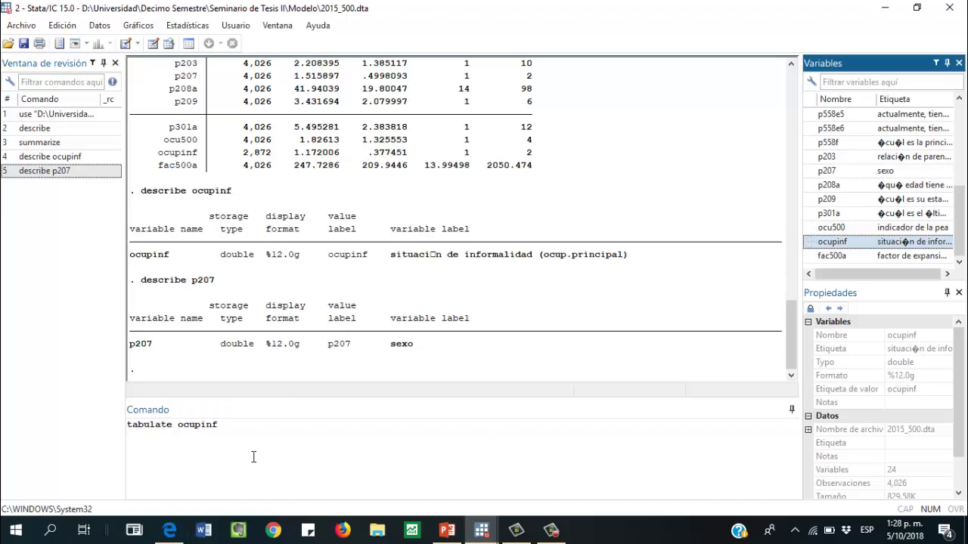
pyautogui.press('Return')
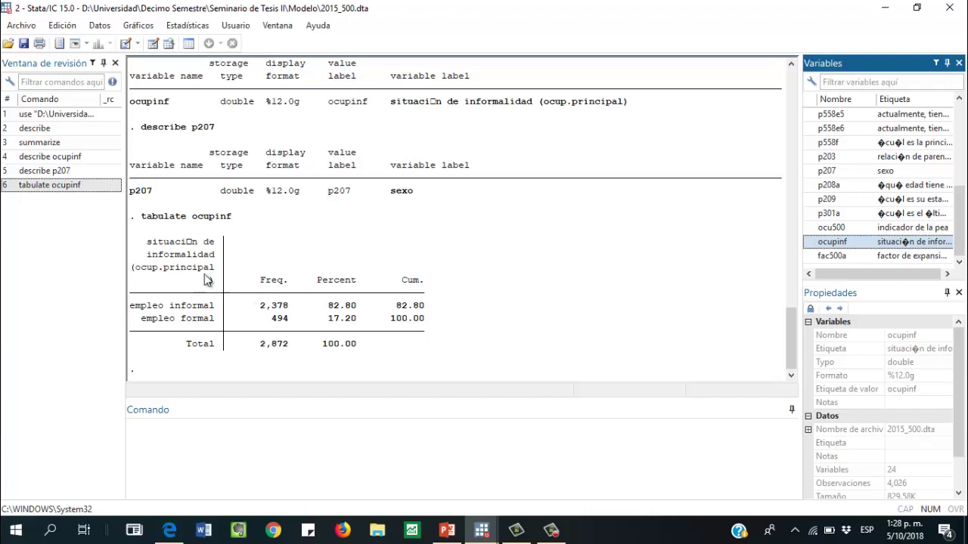
pyautogui.click(287, 304)
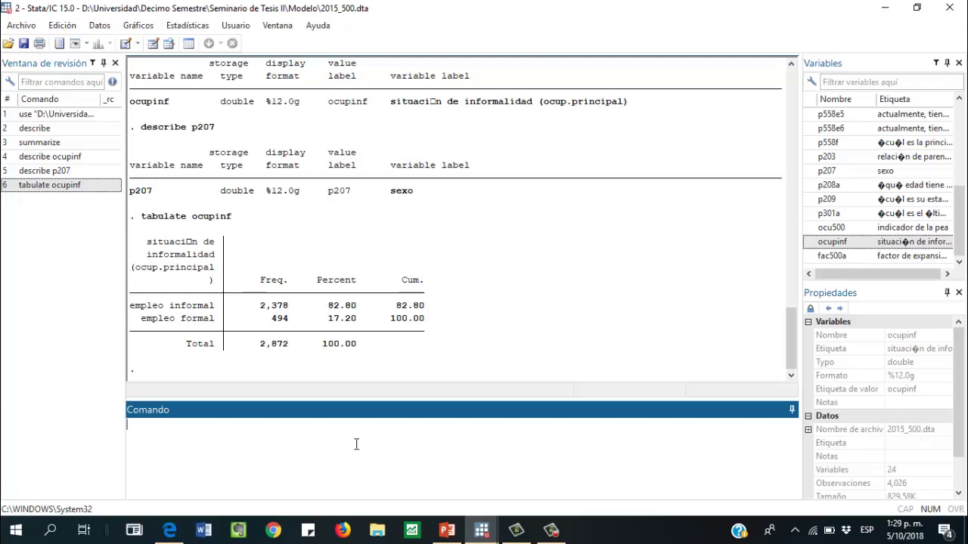
# Run summarize on ocupinf with the detail option to produce its detailed statistics
pyautogui.write('summarize')
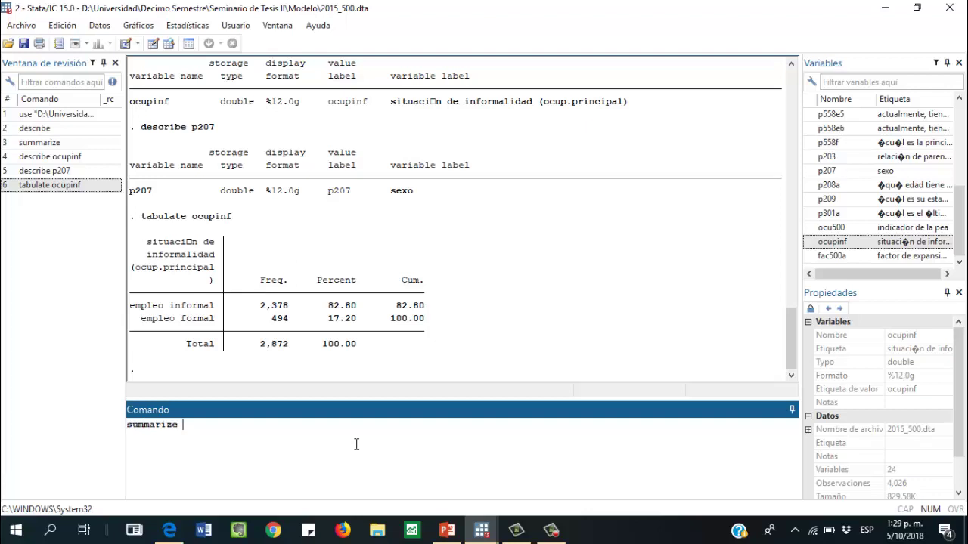
pyautogui.click(809, 241)
pyautogui.click(261, 425)
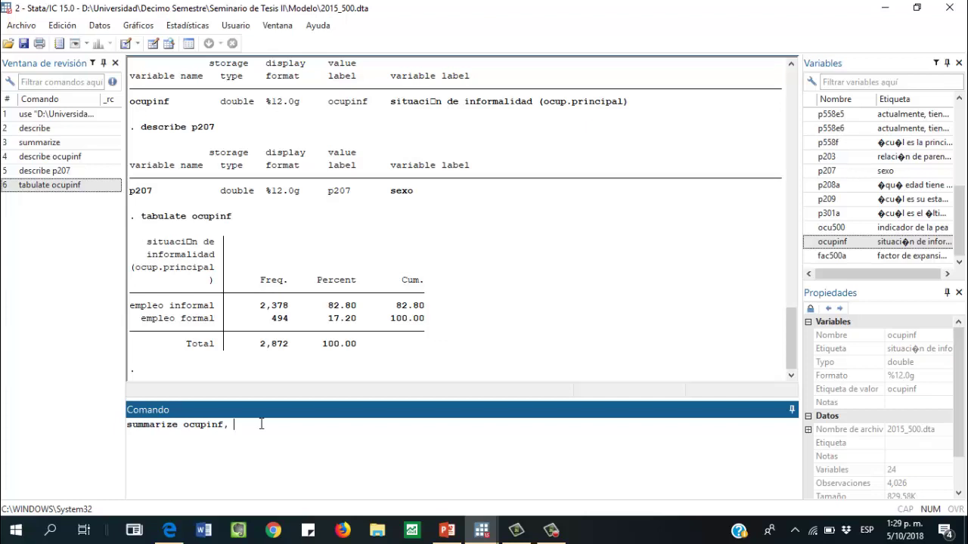
pyautogui.write(', de')
pyautogui.write('ail')
pyautogui.press('Return')
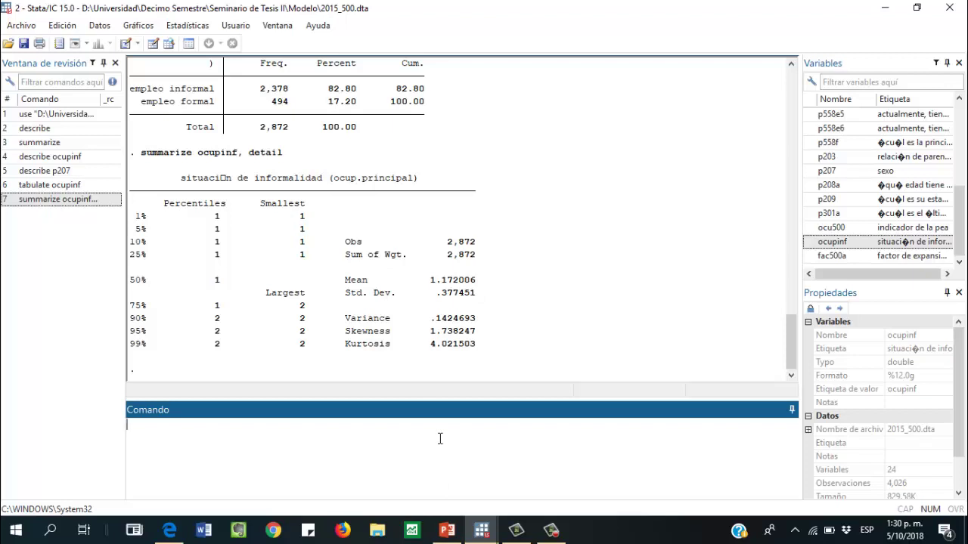
# Run table on ocupinf to produce a table showing only its frequencies
pyautogui.write('table')
pyautogui.doubleClick(812, 244)
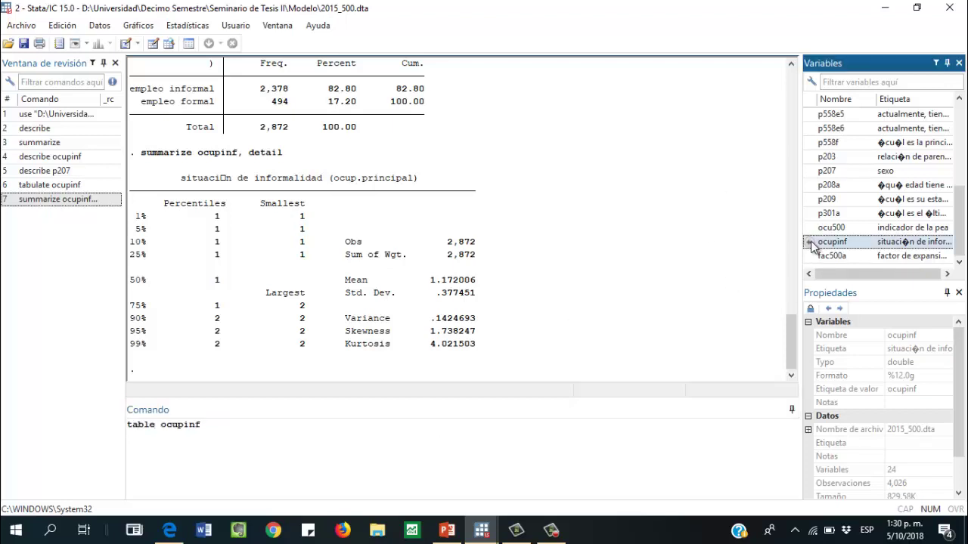
pyautogui.press('Return')
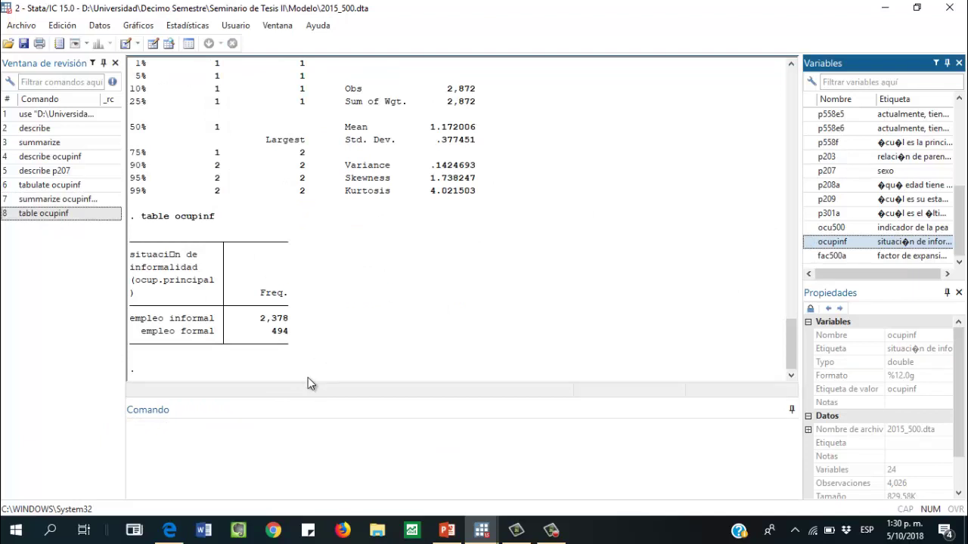
# Run tabulate on ocupinf again to compare its output with that of the table command
pyautogui.click(309, 458)
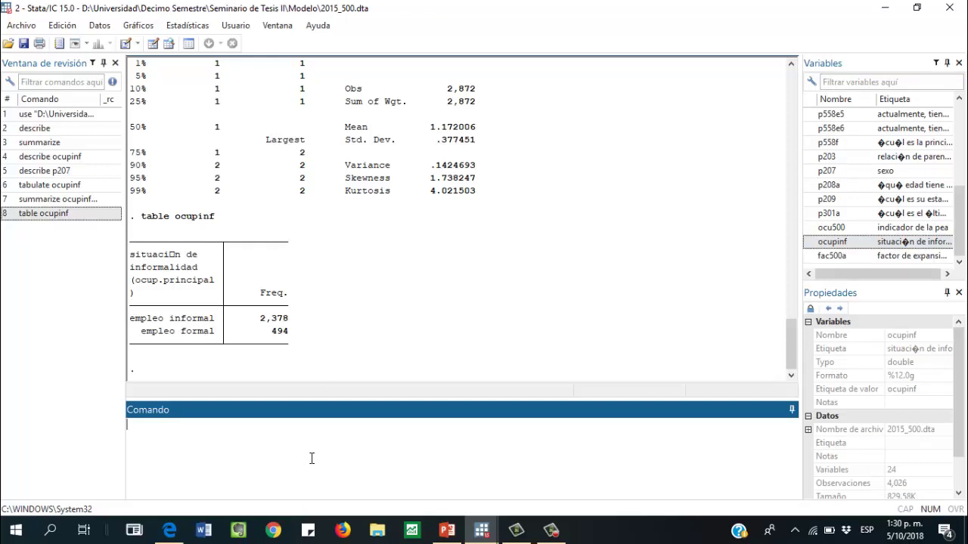
pyautogui.write('tabul')
pyautogui.press('BackSpace')
pyautogui.write('layte')
pyautogui.press('BackSpace')
pyautogui.press('BackSpace')
pyautogui.press('BackSpace')
pyautogui.write('te')
pyautogui.click(809, 243)
pyautogui.press('Return')
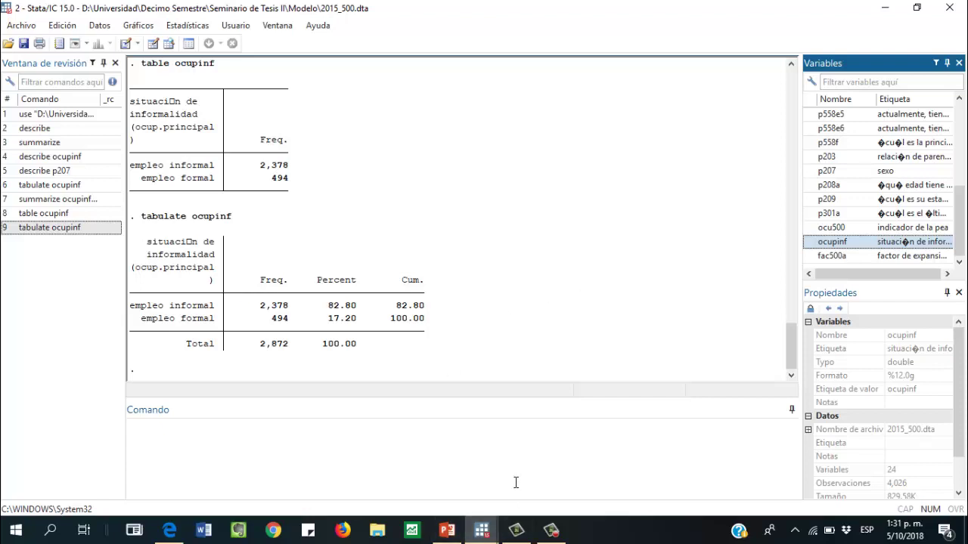
# Run table on p207 and ocupinf to cross-tabulate the frequencies of sex by informality status
pyautogui.click(391, 461)
pyautogui.write('table')
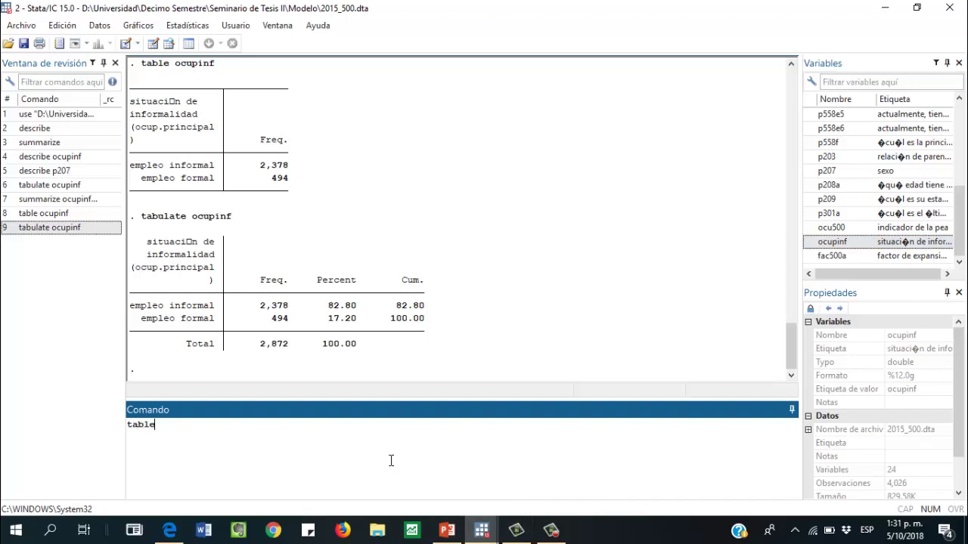
pyautogui.doubleClick(814, 173)
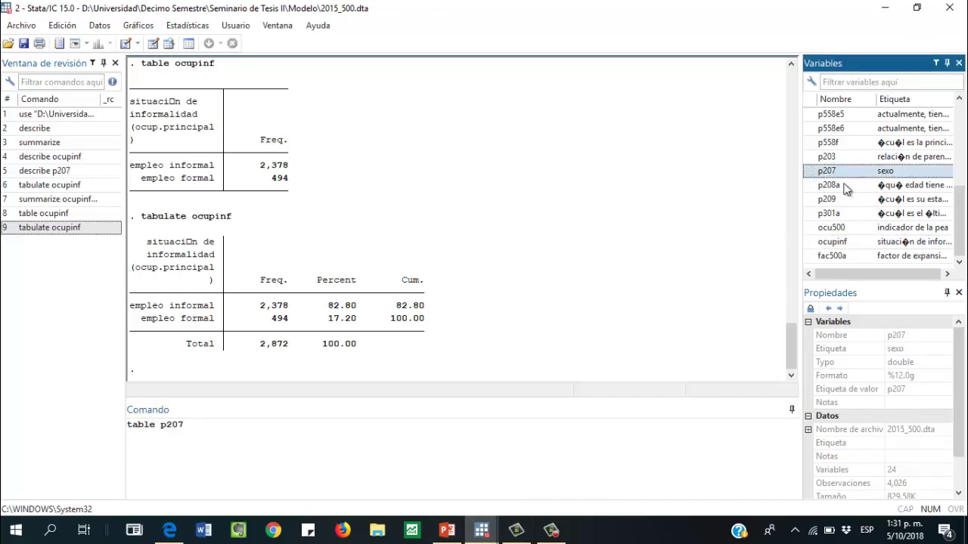
pyautogui.doubleClick(814, 244)
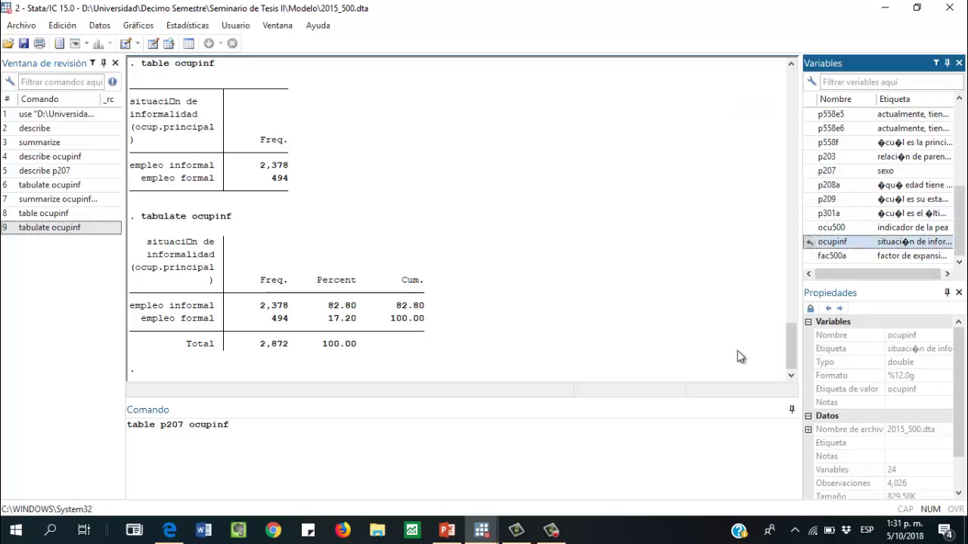
pyautogui.press('Return')
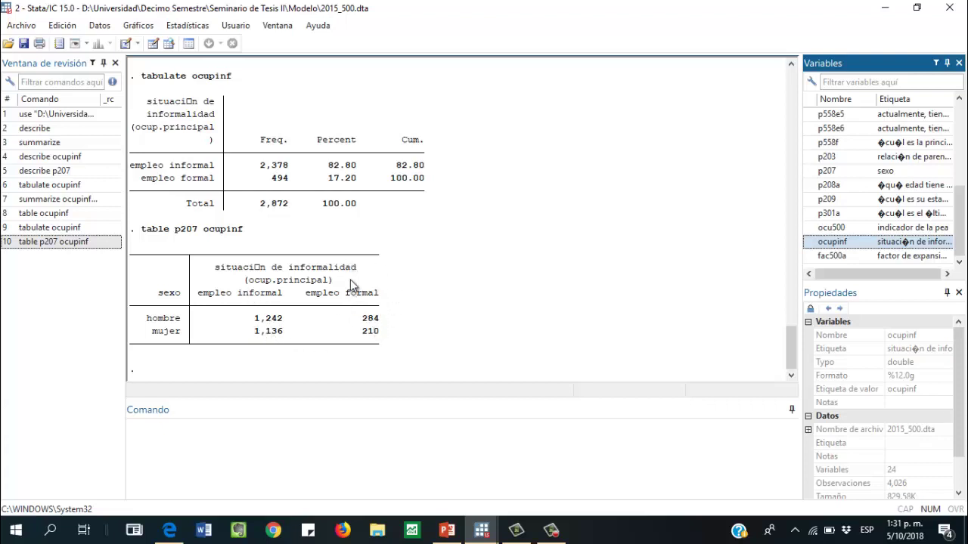
# Compose a table command on p207 whose contents option requests N of ocupinf
pyautogui.click(680, 453)
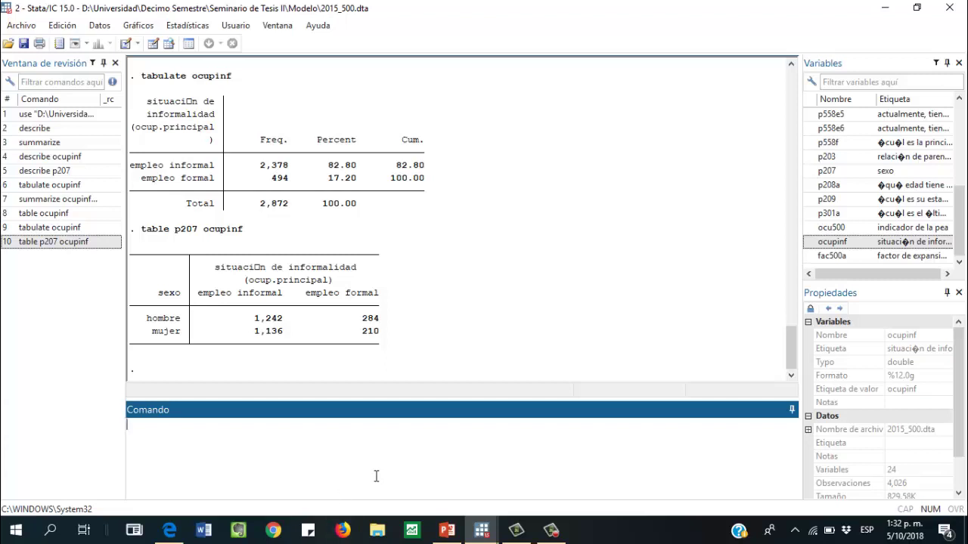
pyautogui.write('table')
pyautogui.click(810, 172)
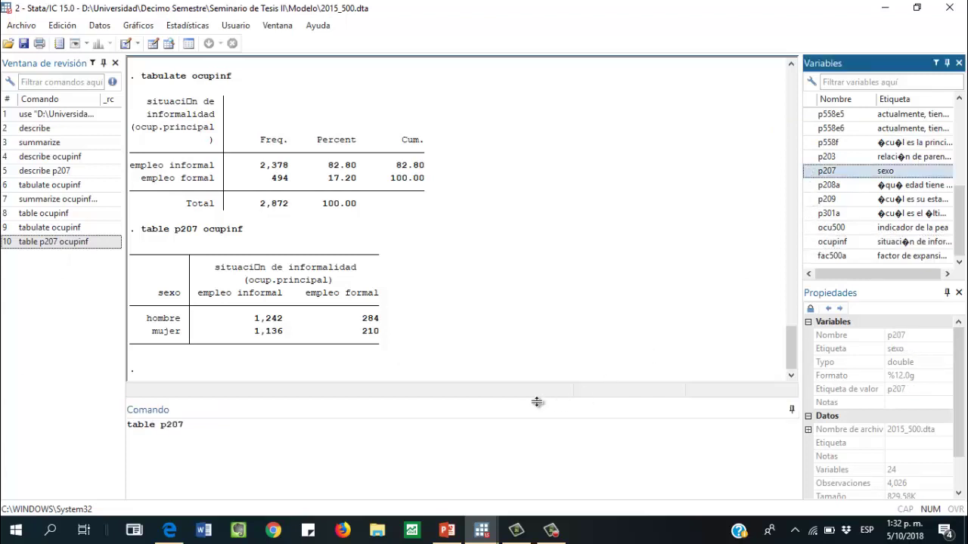
pyautogui.click(430, 433)
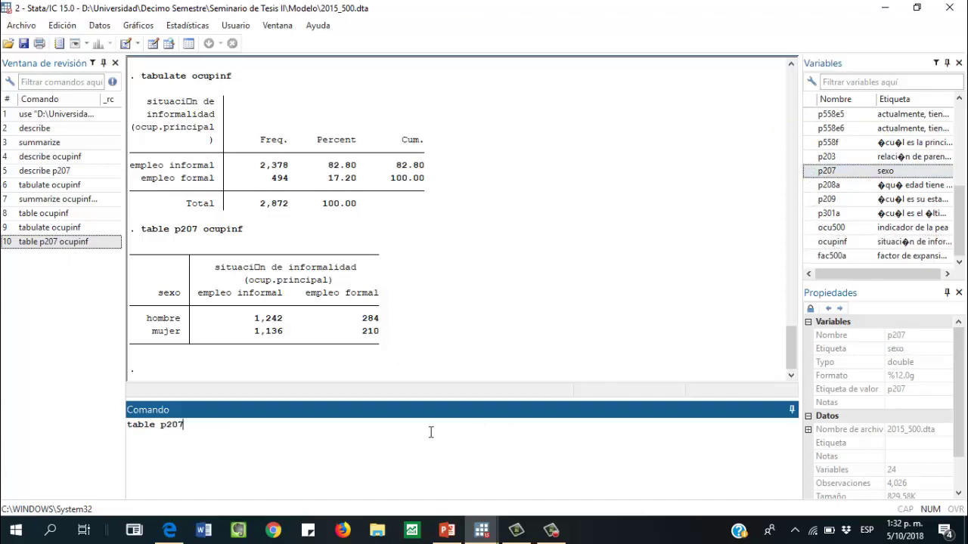
pyautogui.write(', con')
pyautogui.write('tents')
pyautogui.write('_(')
pyautogui.press('BackSpace')
pyautogui.press('BackSpace')
pyautogui.write('(N')
pyautogui.press('capslock')
pyautogui.doubleClick(813, 242)
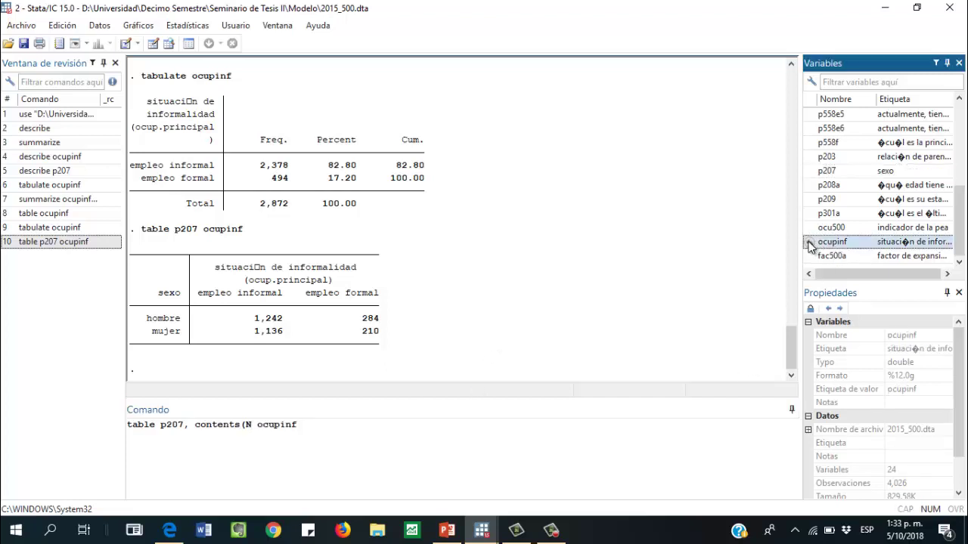
# Add the mean, sd and p50 of ocupinf to the contents option and run the table command
pyautogui.click(381, 429)
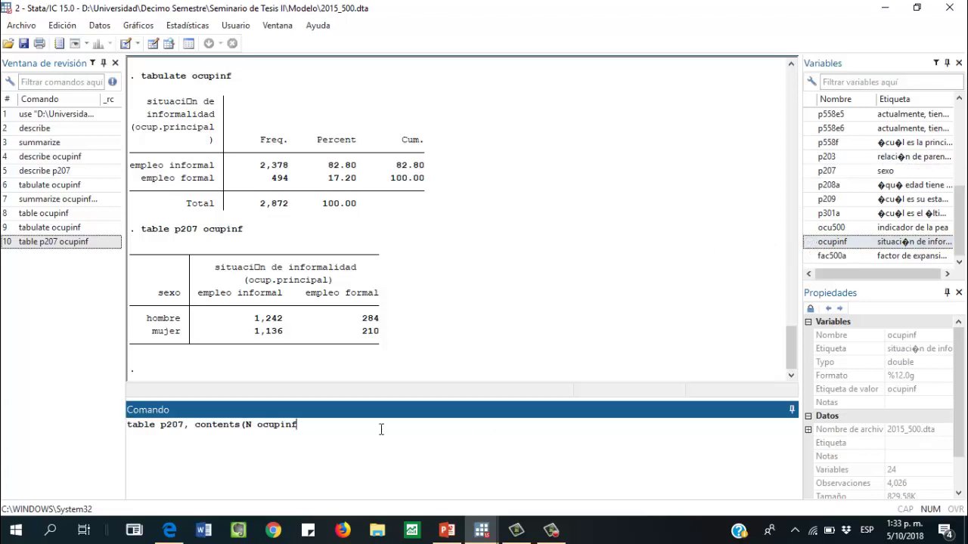
pyautogui.write('mean')
pyautogui.click(809, 243)
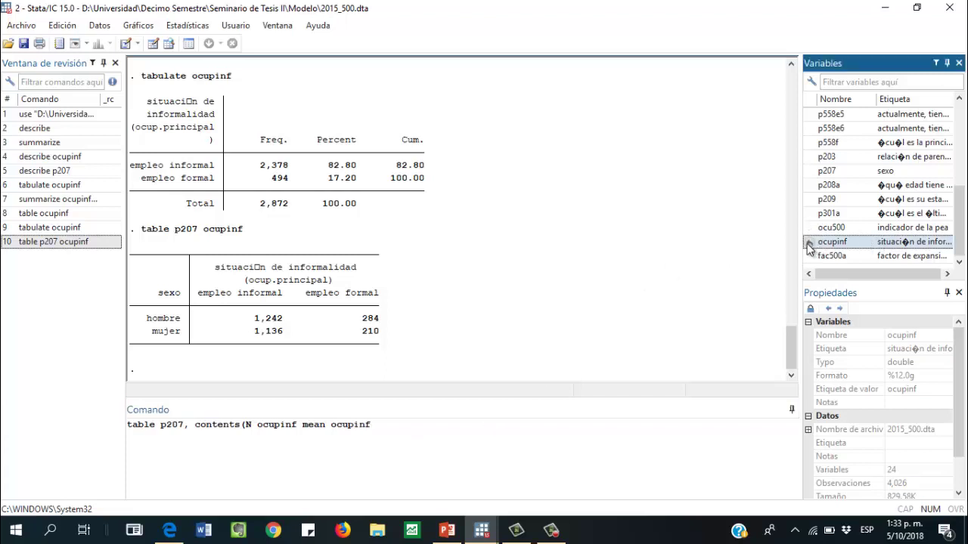
pyautogui.click(809, 245)
pyautogui.write('sd')
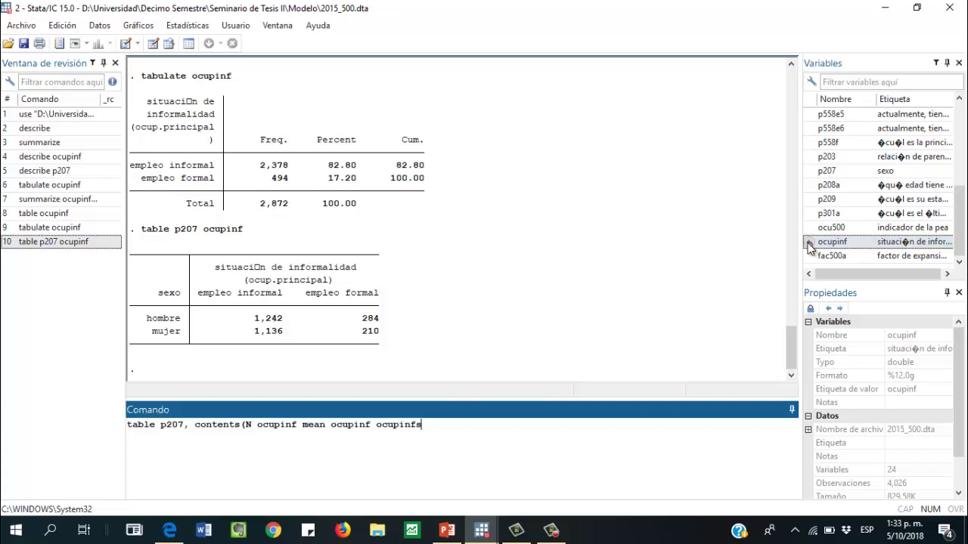
pyautogui.press('BackSpace')
pyautogui.press('BackSpace')
pyautogui.press('BackSpace')
pyautogui.write('sd')
pyautogui.click(810, 243)
pyautogui.click(809, 242)
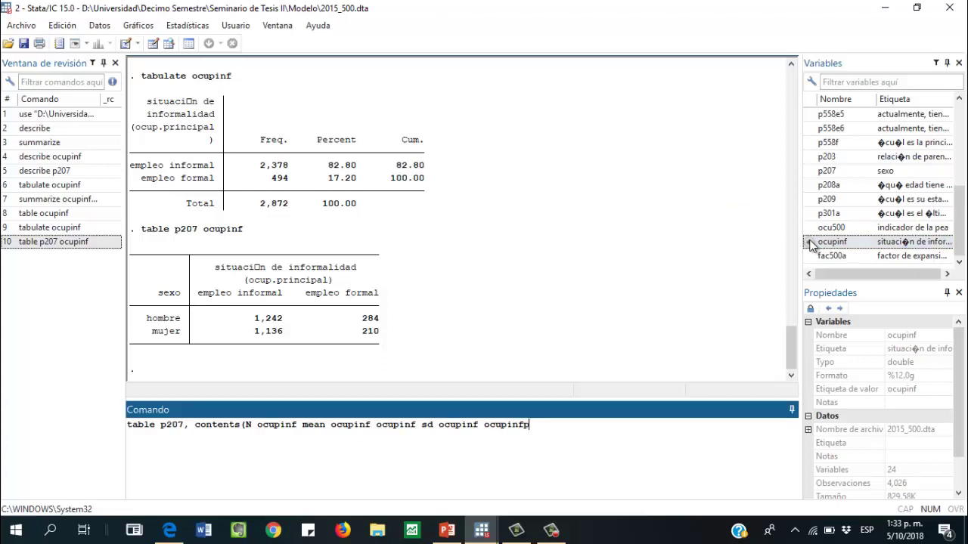
pyautogui.write('p50')
pyautogui.click(810, 243)
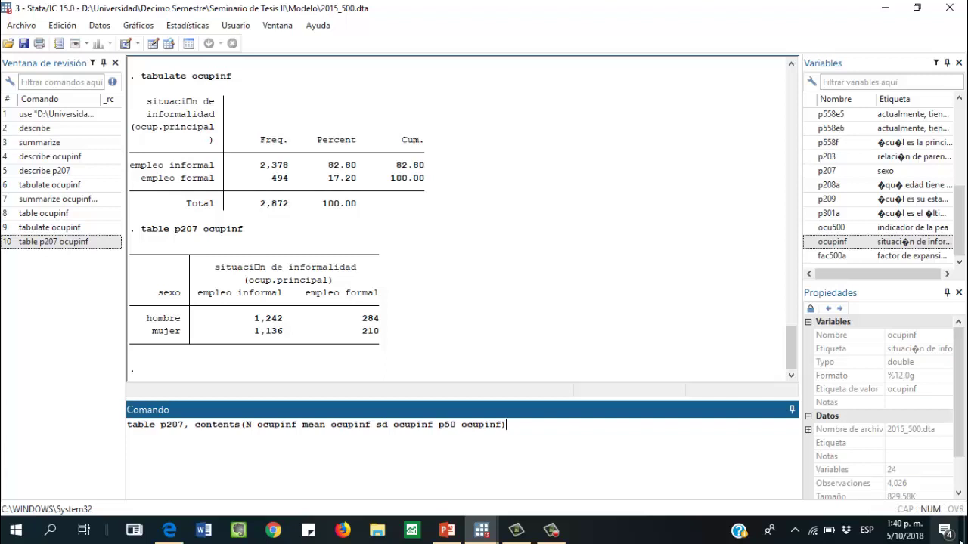
pyautogui.press('Return')
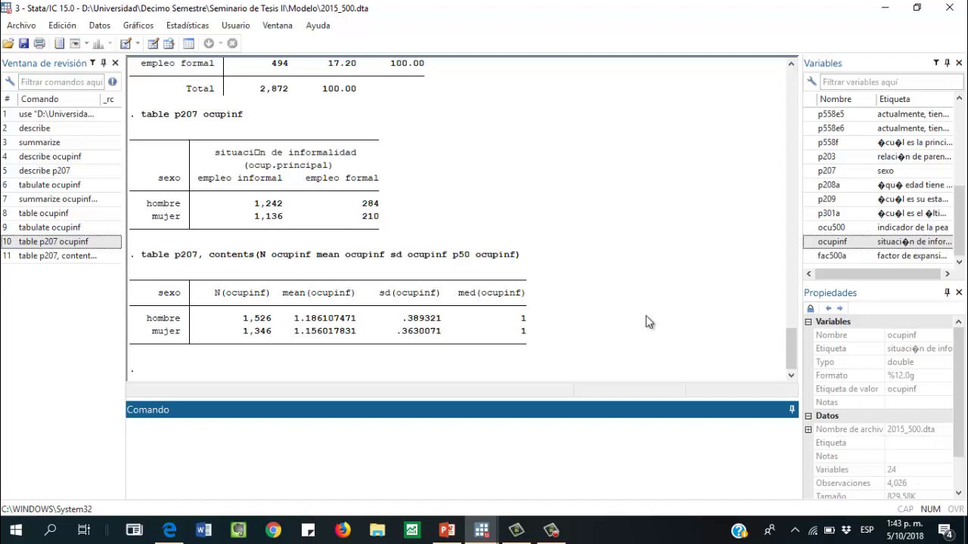
# Recall the last table command and add p209 as a second variable after p207
pyautogui.click(54, 257)
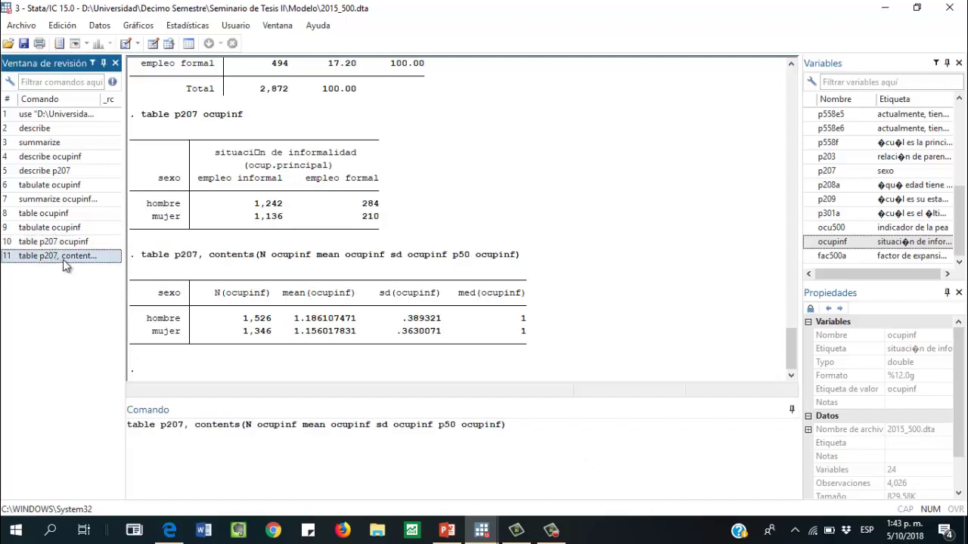
pyautogui.click(184, 426)
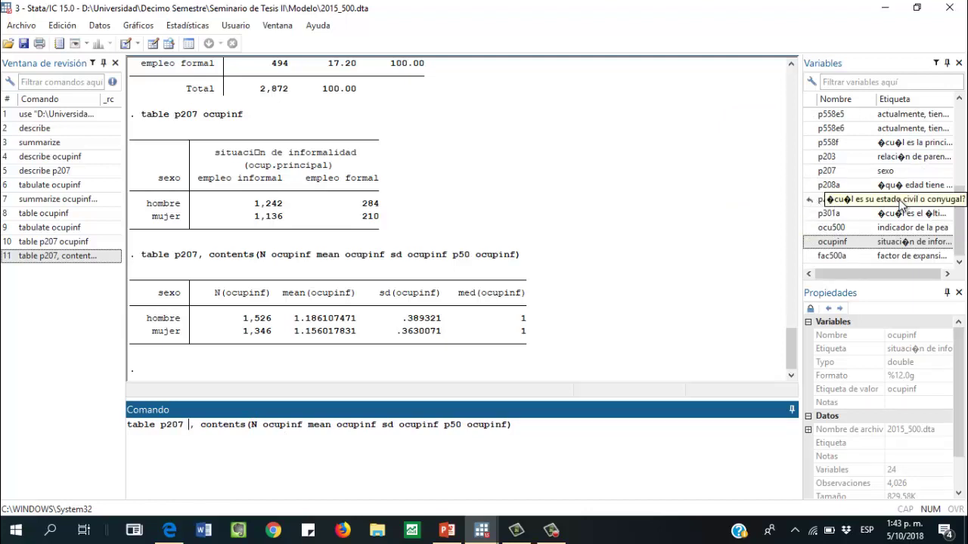
pyautogui.click(809, 200)
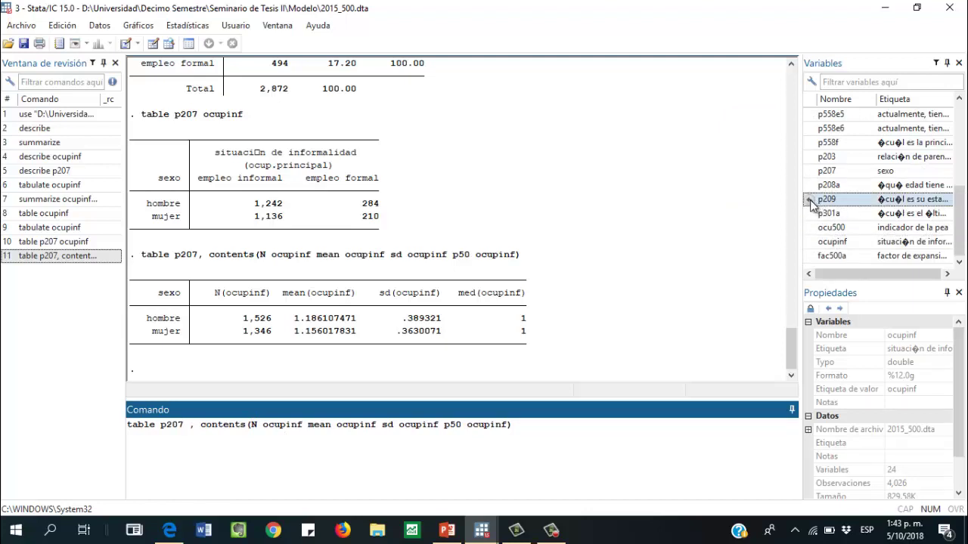
pyautogui.click(218, 425)
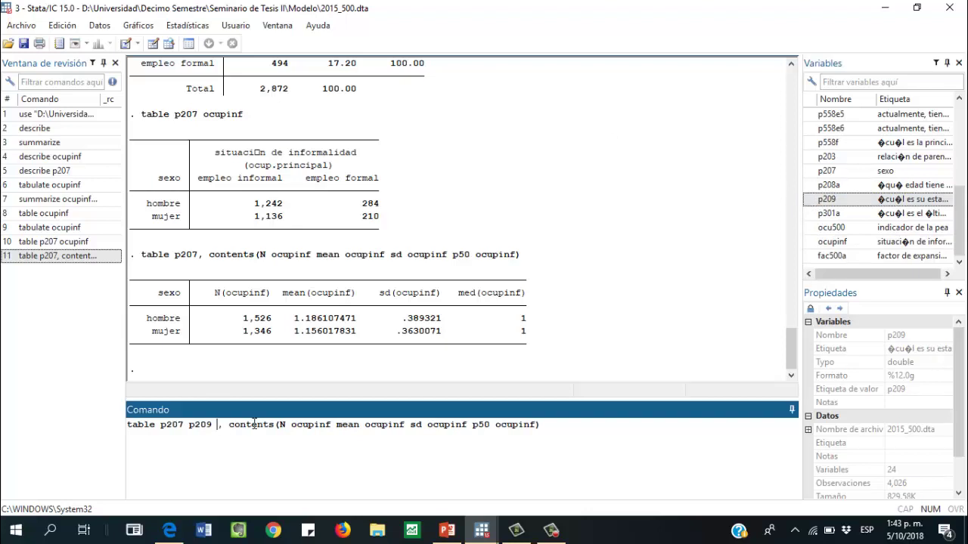
pyautogui.press('BackSpace')
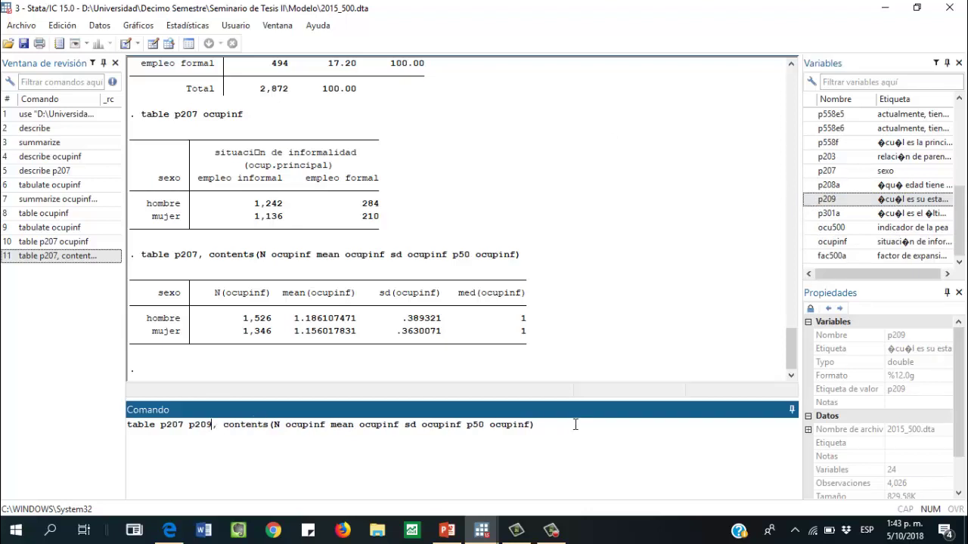
# Remove the sd and p50 statistics, run the table of p207 by p209, and highlight the mean for cohabiting men
pyautogui.keyDown('shift'); pyautogui.click(367, 429); pyautogui.keyUp('shift')
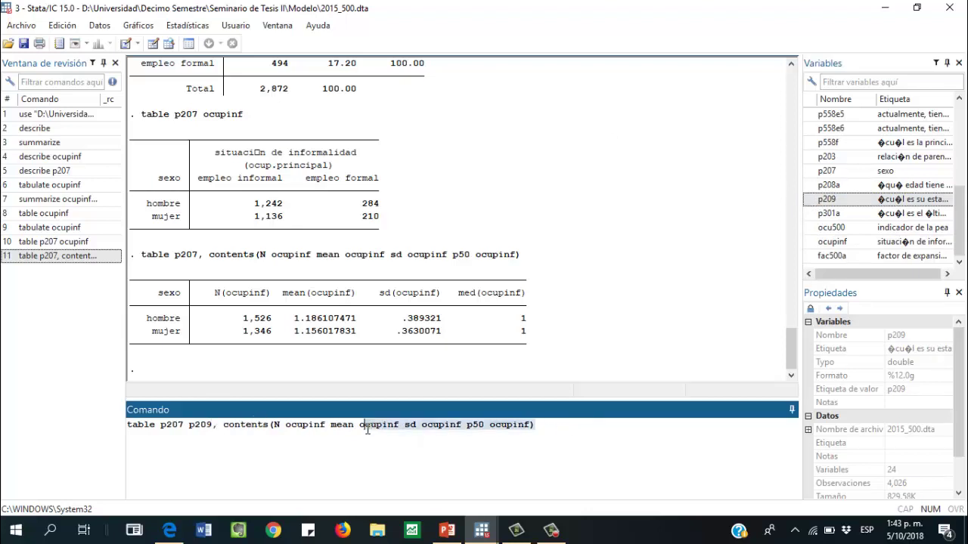
pyautogui.keyDown('shift'); pyautogui.click(362, 428); pyautogui.keyUp('shift')
pyautogui.keyDown('shift'); pyautogui.click(403, 428); pyautogui.keyUp('shift')
pyautogui.press('Delete')
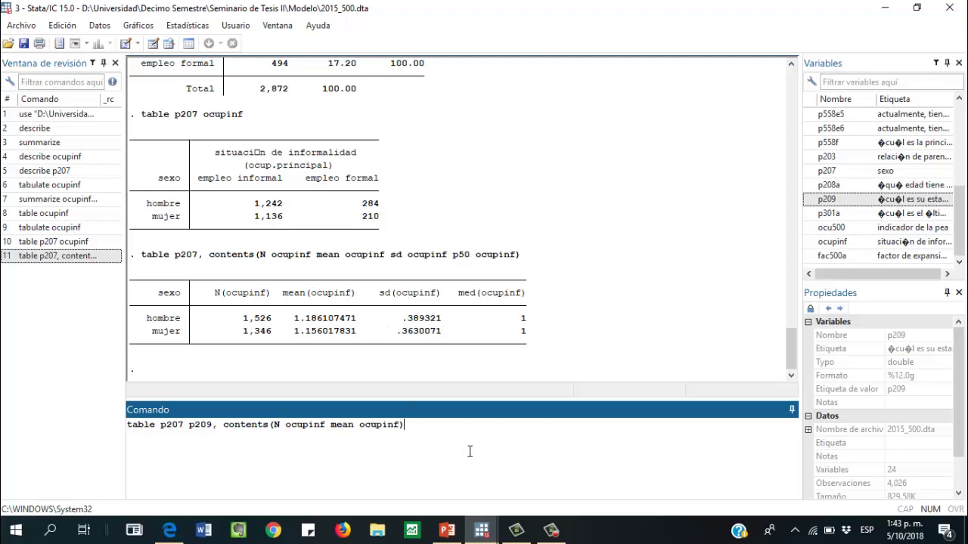
pyautogui.press('Return')
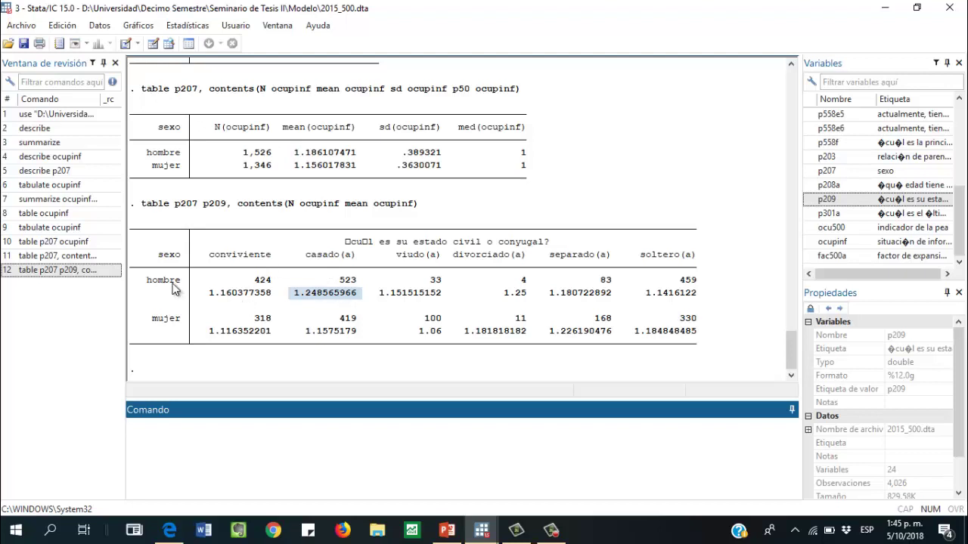
pyautogui.moveTo(274, 292); pyautogui.dragTo(208, 293)
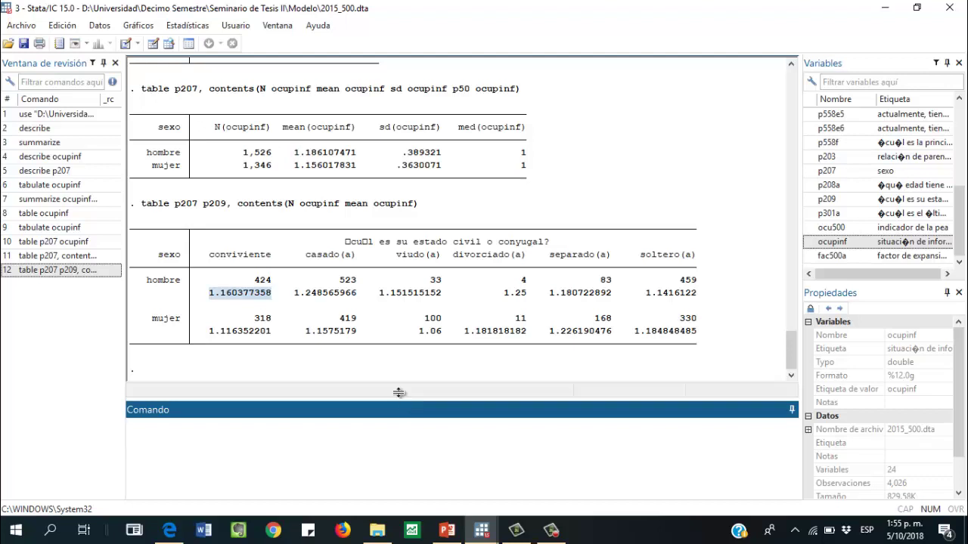
# Run tabulate on p207 and ocupinf with the row, col and chi2 options
pyautogui.write('tabulate')
pyautogui.click(810, 171)
pyautogui.click(810, 185)
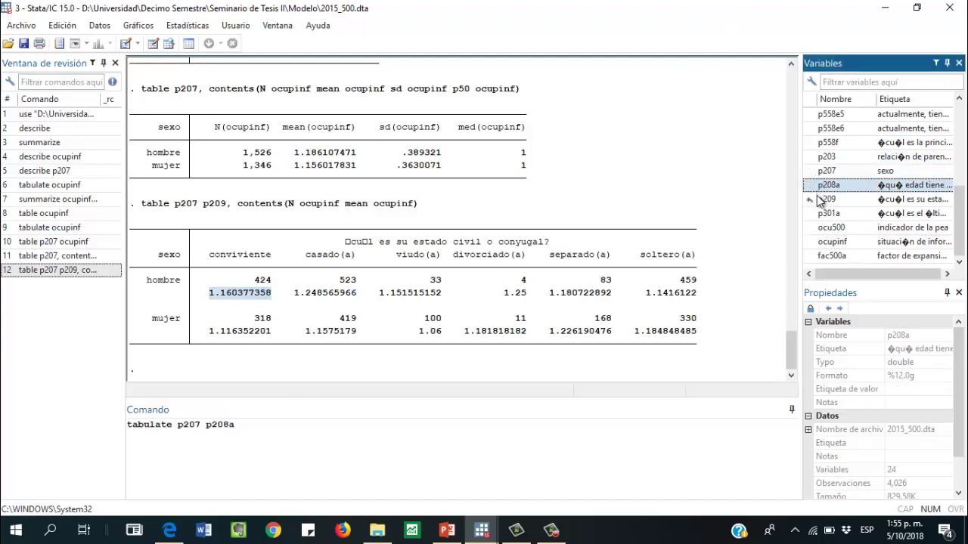
pyautogui.click(465, 426)
pyautogui.press('BackSpace')
pyautogui.press('BackSpace')
pyautogui.press('BackSpace')
pyautogui.press('BackSpace')
pyautogui.press('BackSpace')
pyautogui.press('BackSpace')
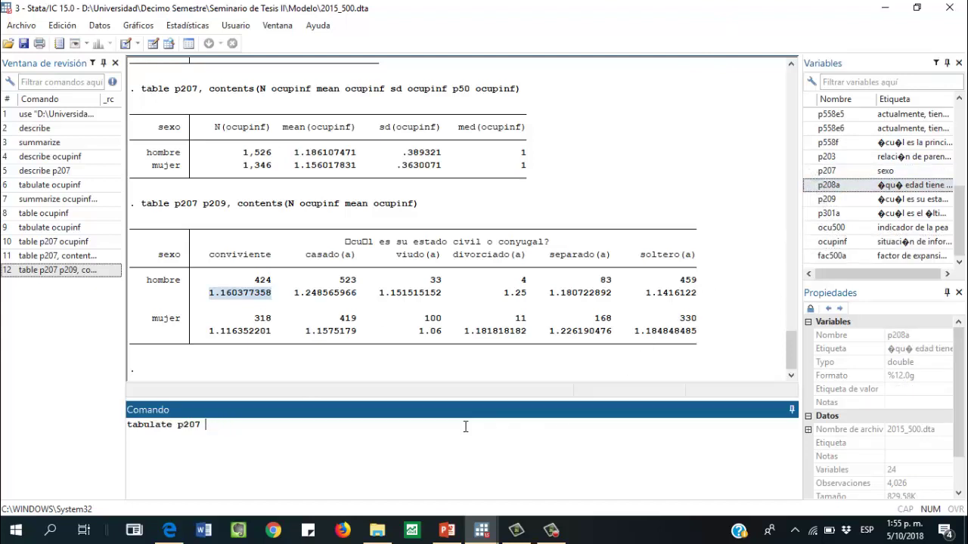
pyautogui.click(811, 242)
pyautogui.click(530, 443)
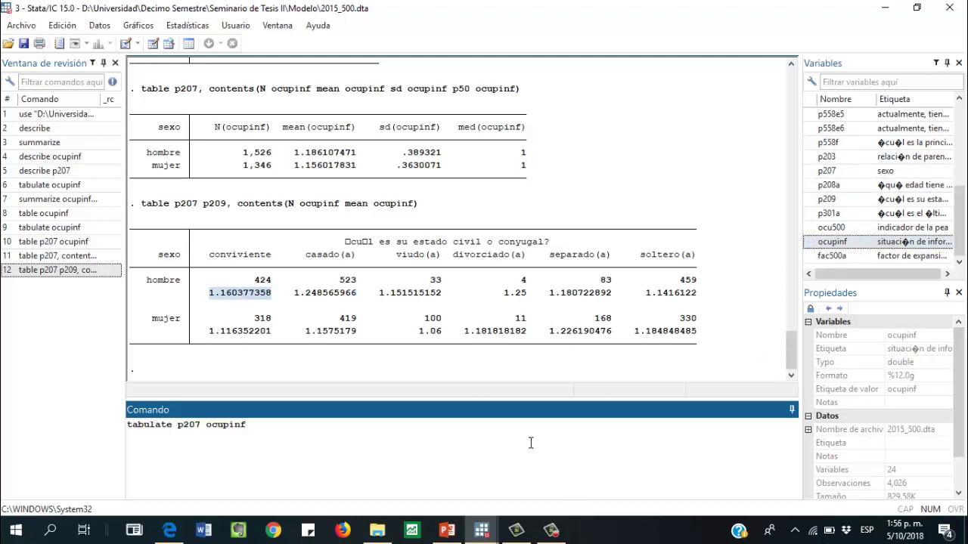
pyautogui.write(', row col chi2')
pyautogui.press('Return')
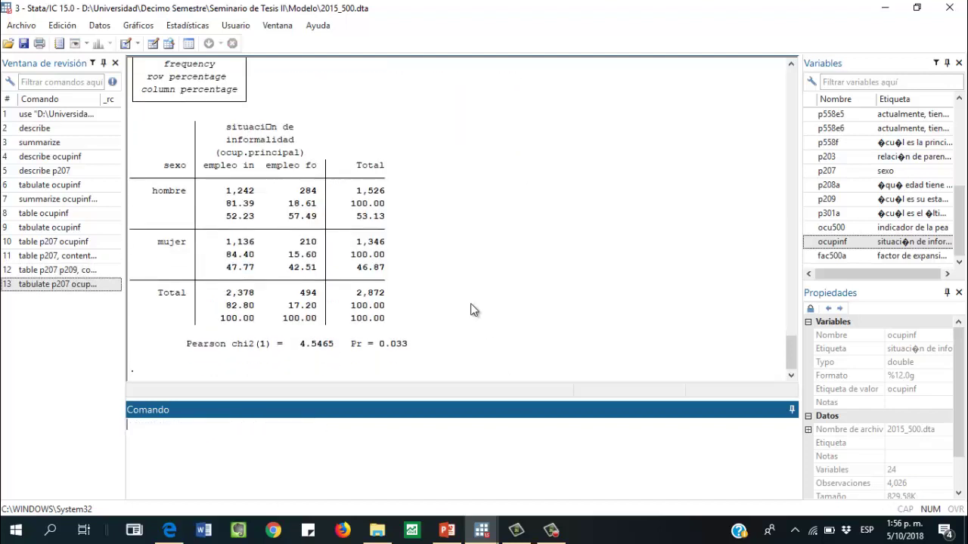
# Examine the cross-tabulation's key, row and column percentages, and Pearson chi2 test
pyautogui.scroll(1, 446, 277)
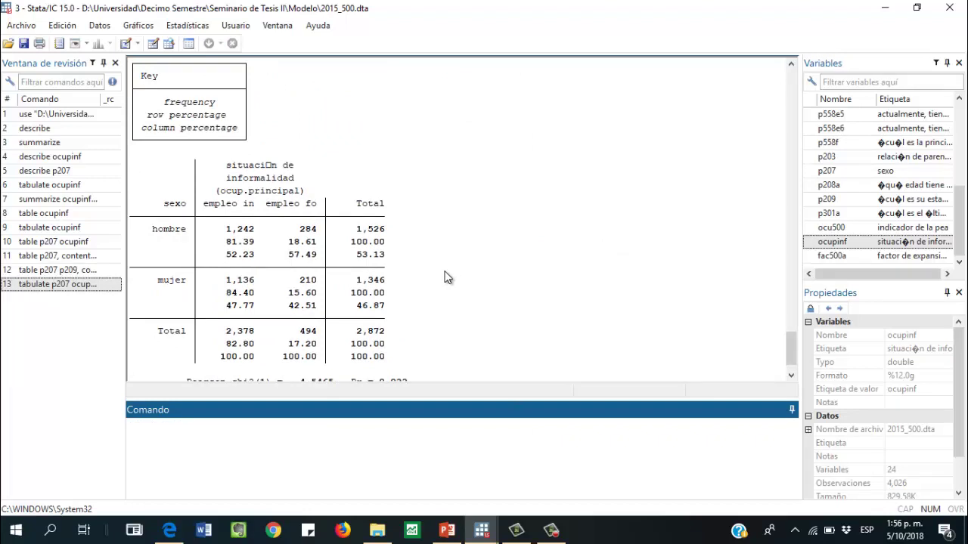
pyautogui.scroll(2, 333, 212)
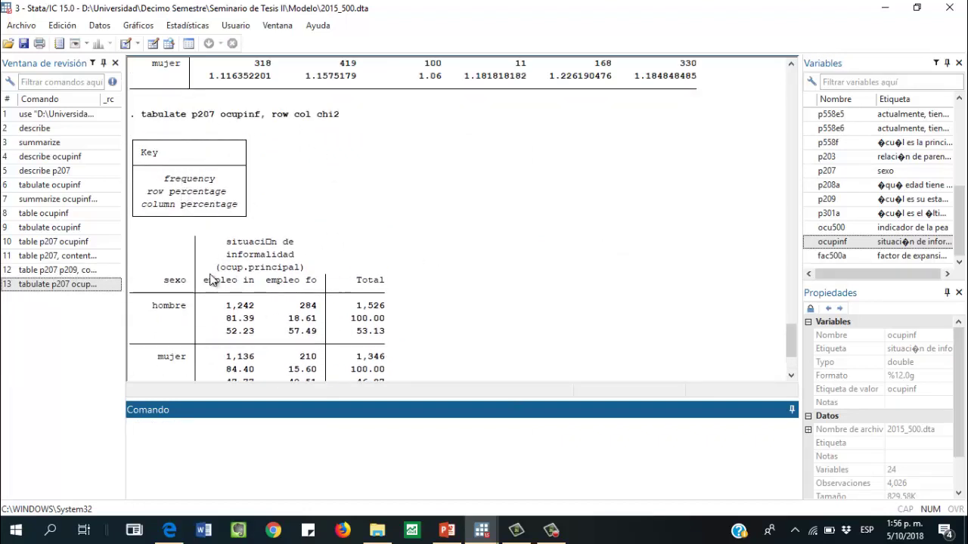
pyautogui.scroll(-1, 212, 280)
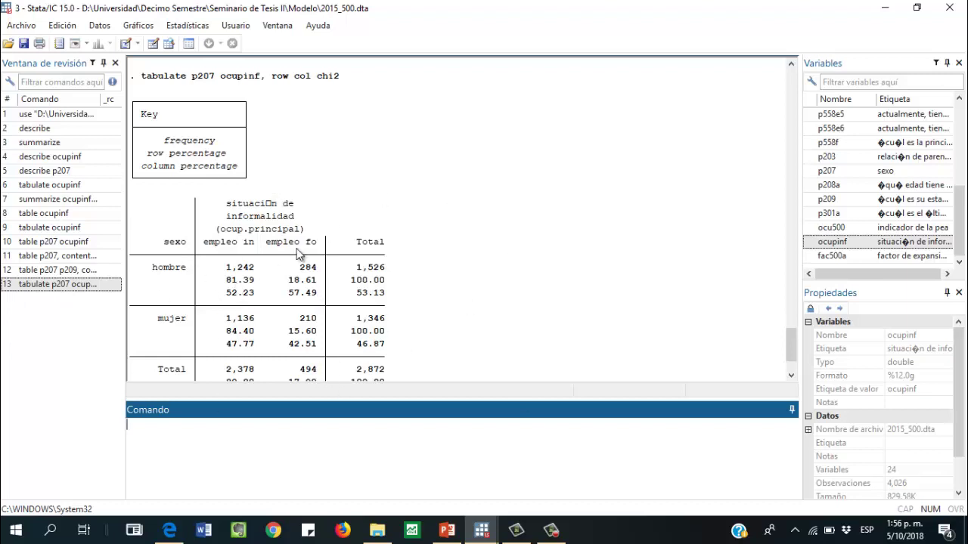
pyautogui.scroll(-1, 316, 273)
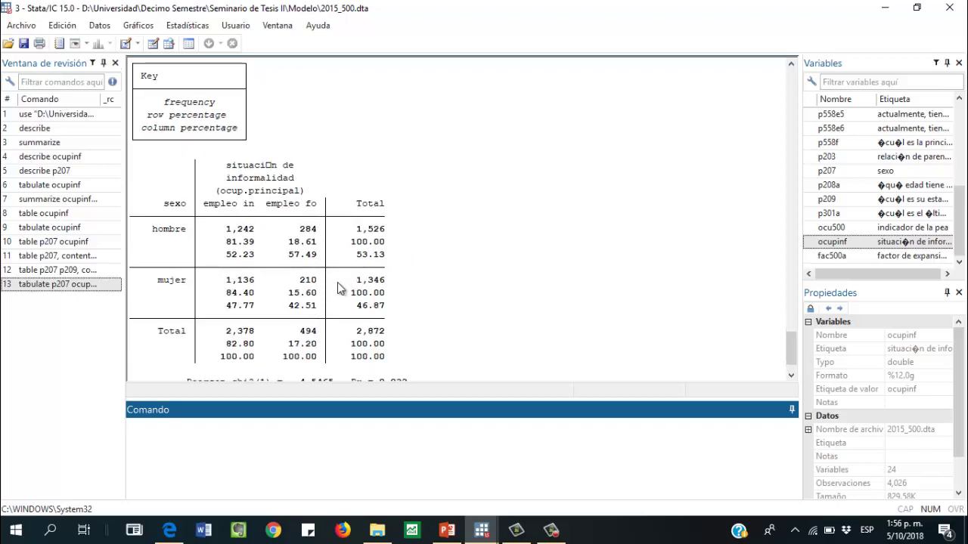
pyautogui.scroll(2, 287, 152)
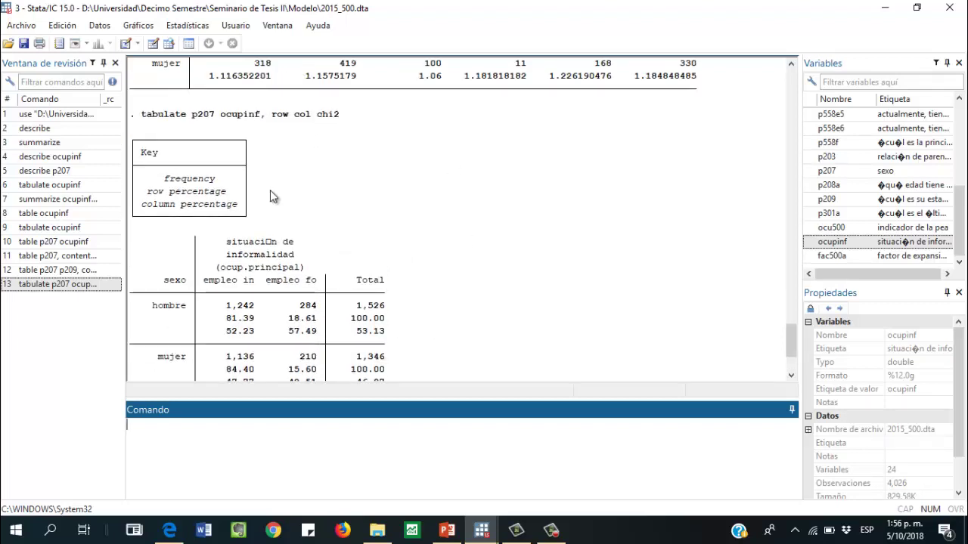
pyautogui.scroll(-3, 392, 215)
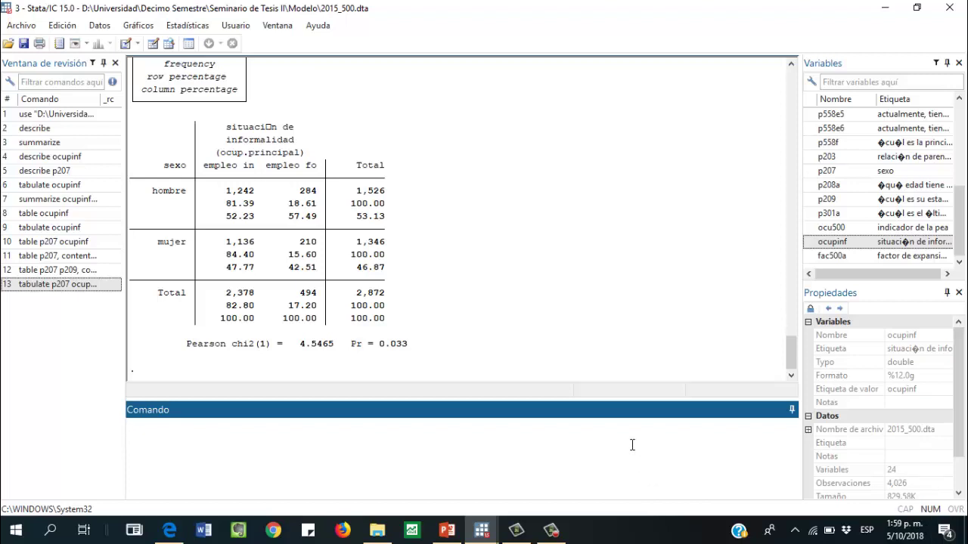
# Start a tabstat command on the variables p207 and ocupinf, followed by a comma for its options
pyautogui.write('tabsat')
pyautogui.doubleClick(824, 171)
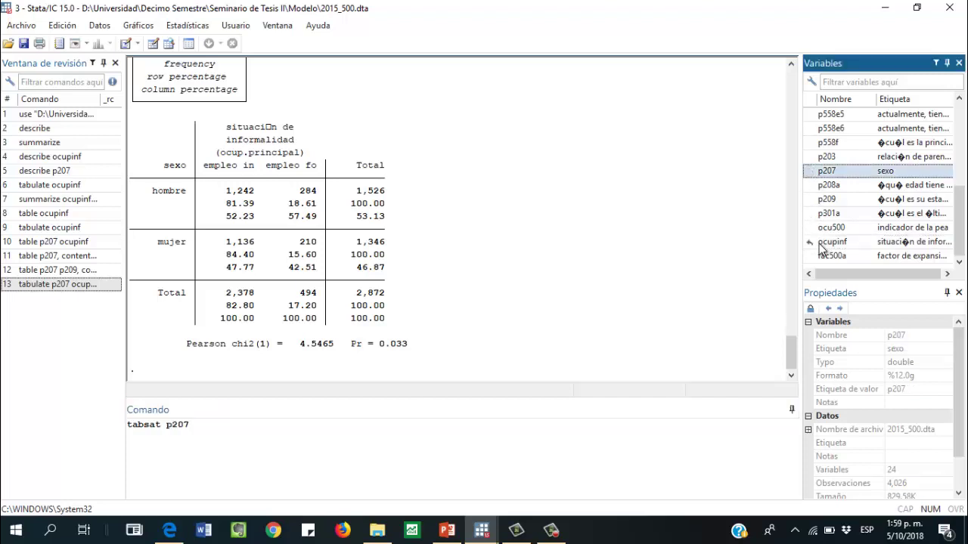
pyautogui.doubleClick(810, 242)
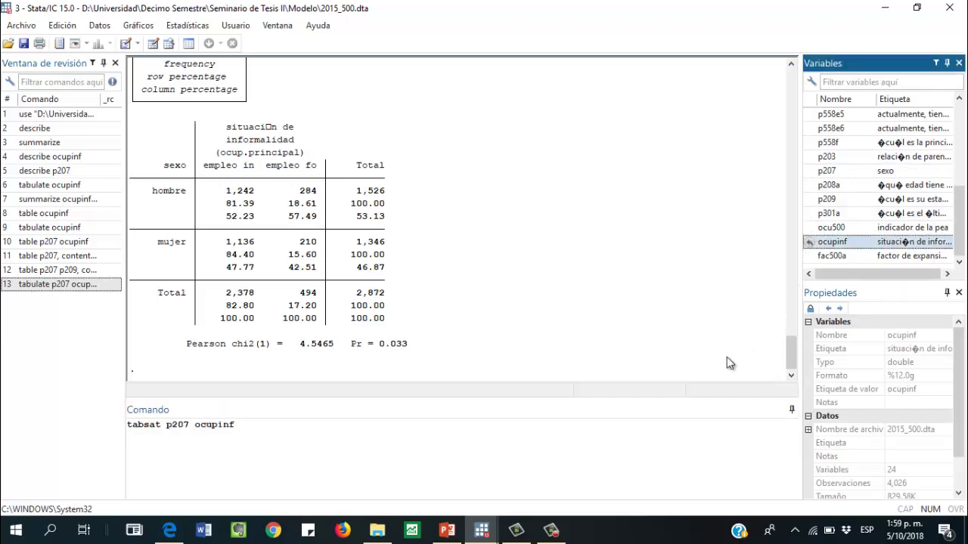
pyautogui.click(529, 427)
pyautogui.write(', ')
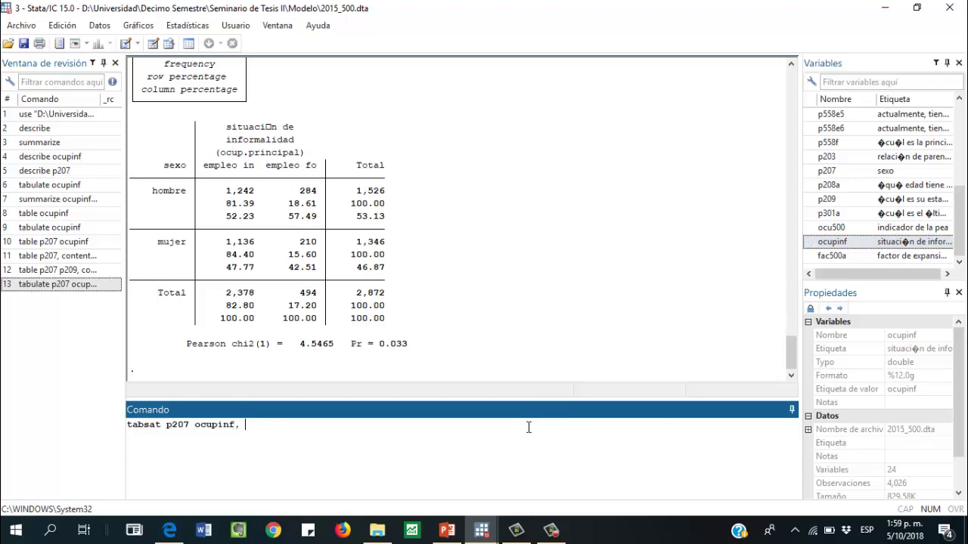
# Add the stat option to the tabstat command with the statistics count, mean, sd, skew and kurt
pyautogui.write('stat(')
pyautogui.press('capslock')
pyautogui.write('N')
pyautogui.press('BackSpace')
pyautogui.press('BackSpace')
pyautogui.write('C')
pyautogui.press('capslock')
pyautogui.press('BackSpace')
pyautogui.write('count mean')
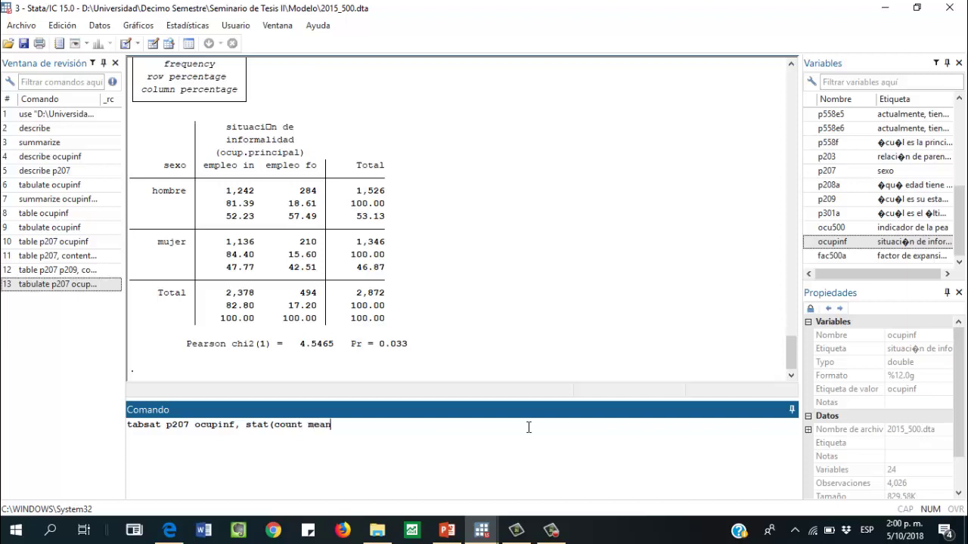
pyautogui.write(' sd skew kurt) col')
# Complete the tabstat command for p207 and ocupinf with the col(stat) option and run it
pyautogui.press('BackSpace')
pyautogui.write('(stat')
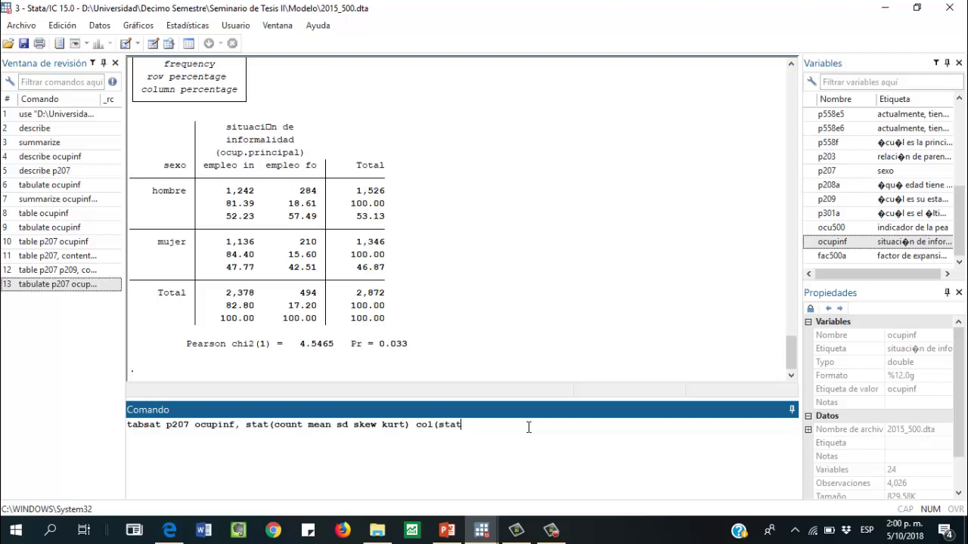
pyautogui.write(')')
pyautogui.press('Return')
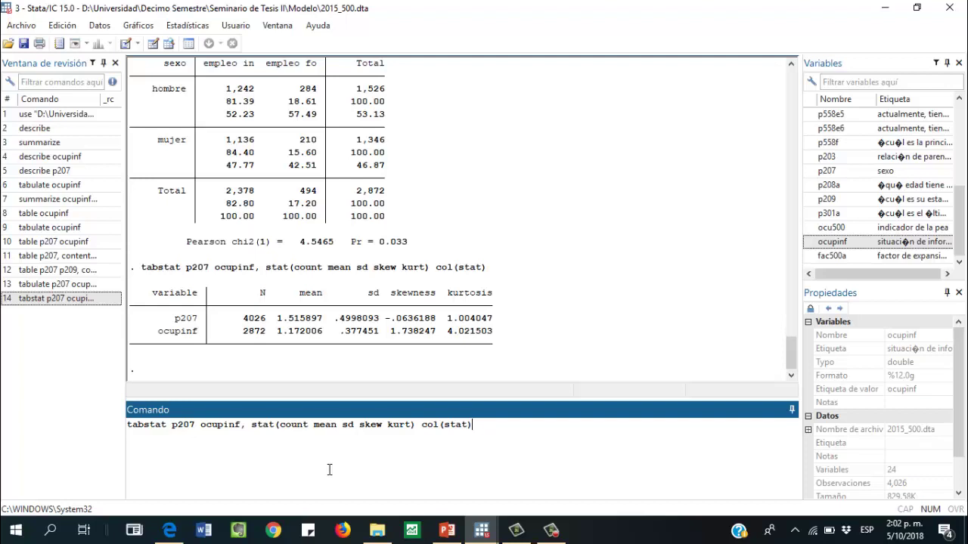
pyautogui.press('Return')
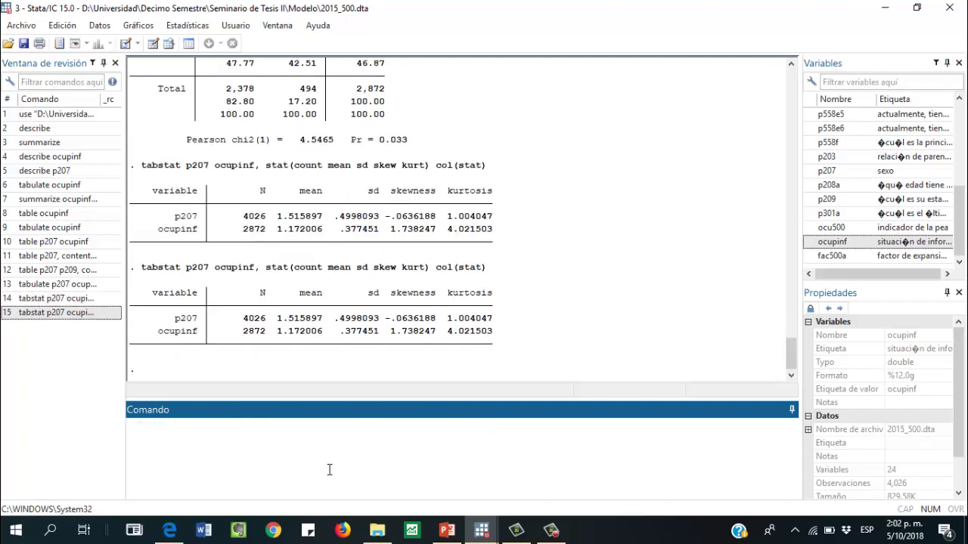
# Examine the statistic columns of the latest tabstat table, highlighting the headings from mean to kurtosis
pyautogui.click(211, 277)
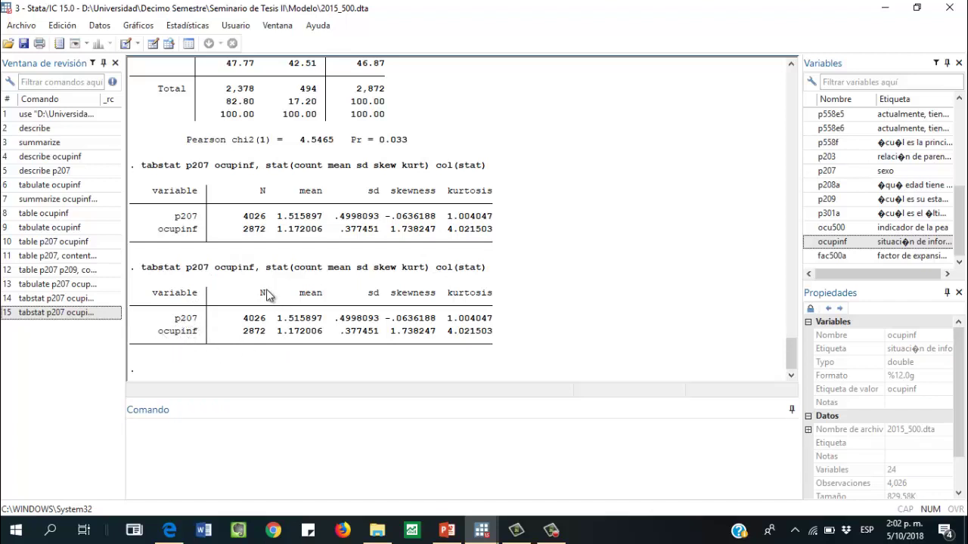
pyautogui.moveTo(266, 294); pyautogui.dragTo(490, 296)
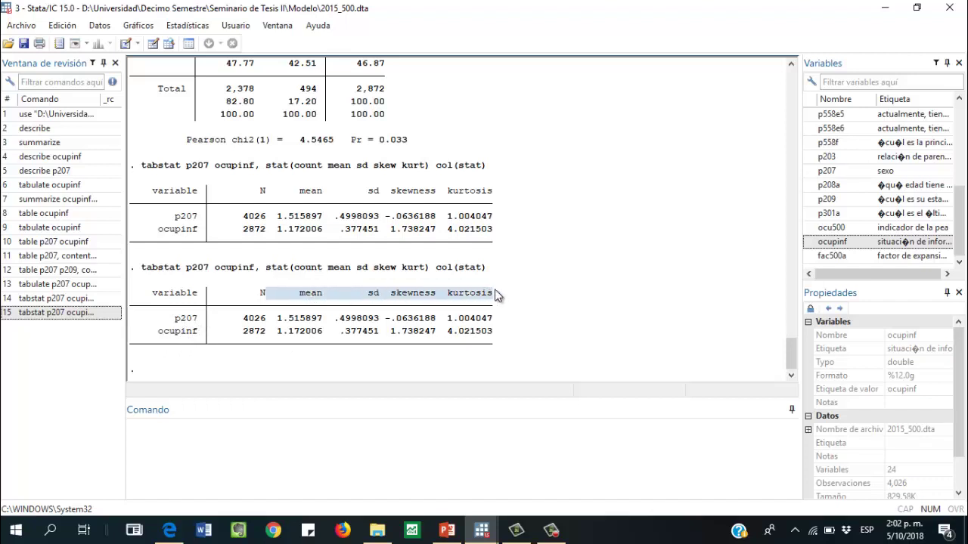
pyautogui.moveTo(255, 294); pyautogui.dragTo(493, 295)
pyautogui.moveTo(263, 332); pyautogui.dragTo(493, 295)
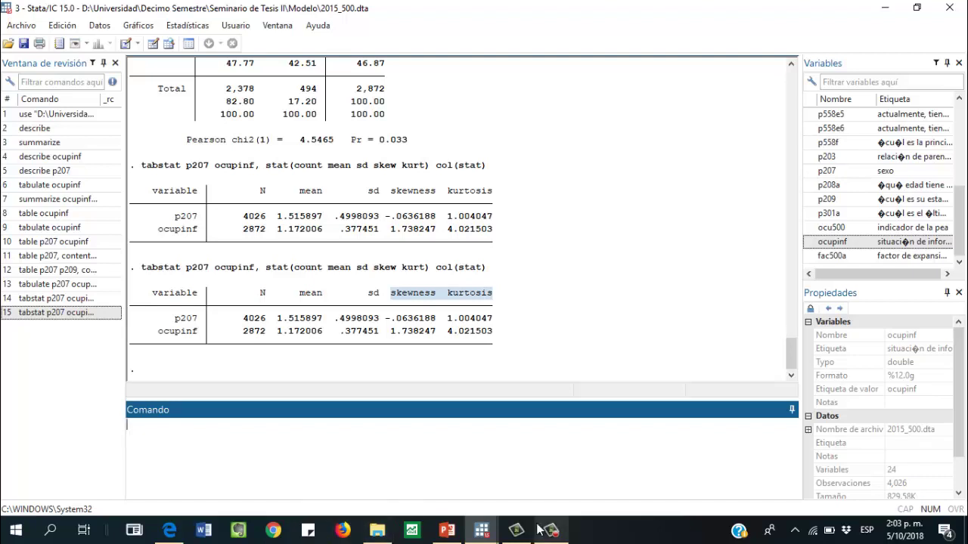
pyautogui.moveTo(538, 525)
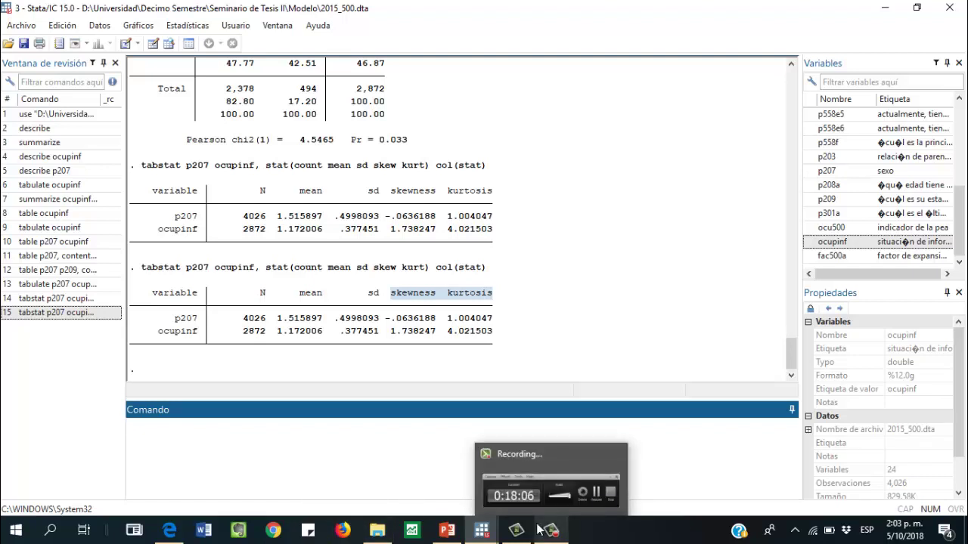